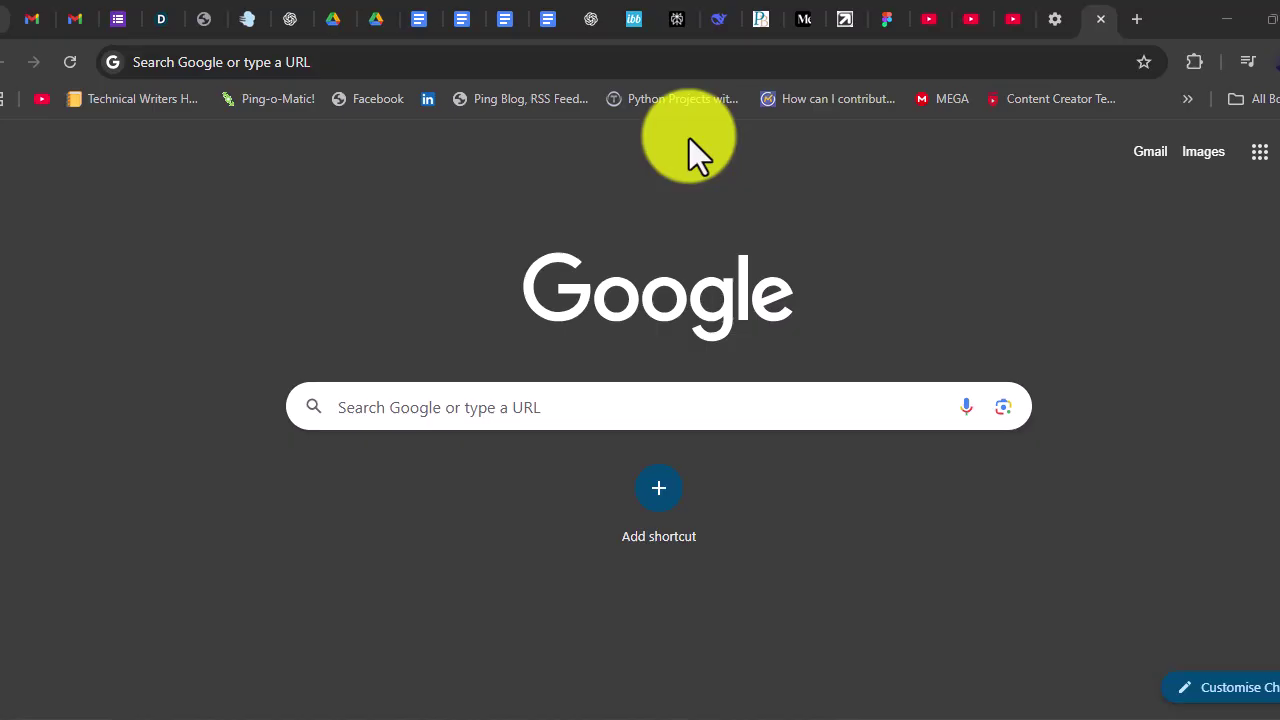
Step: Search the web for "anaconda download"
click(588, 60)
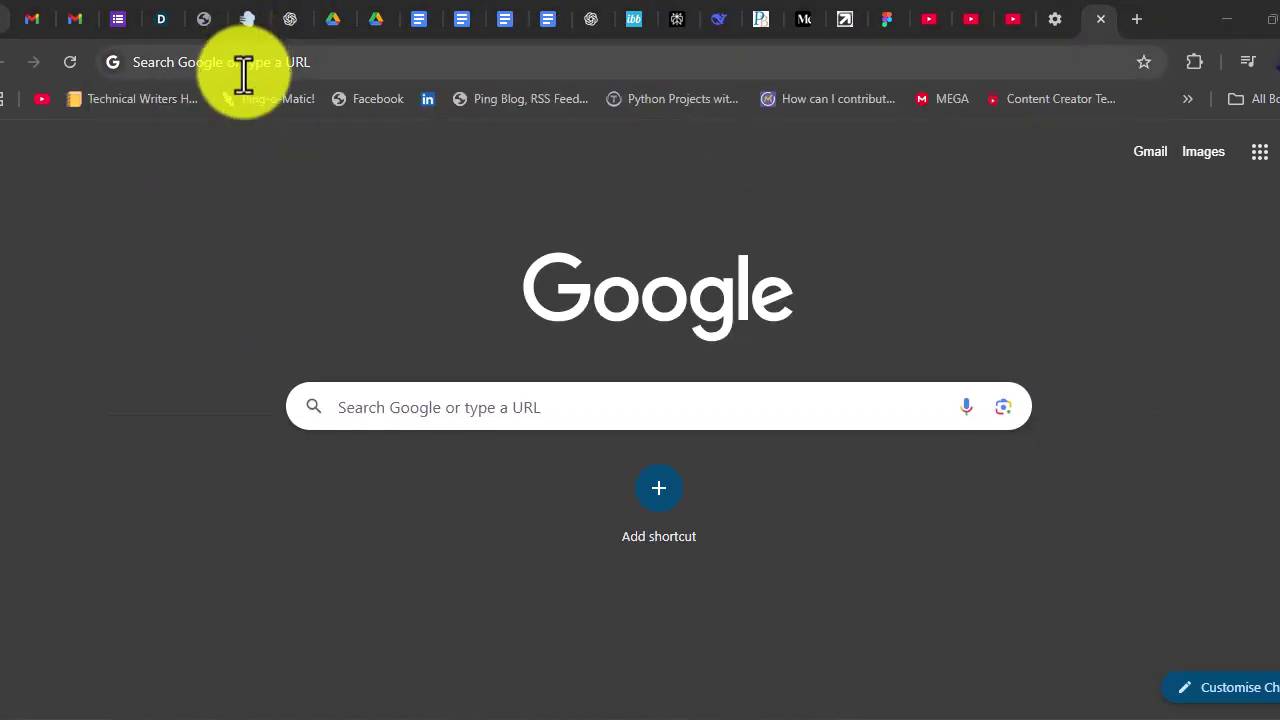
click(244, 70)
text(ana)
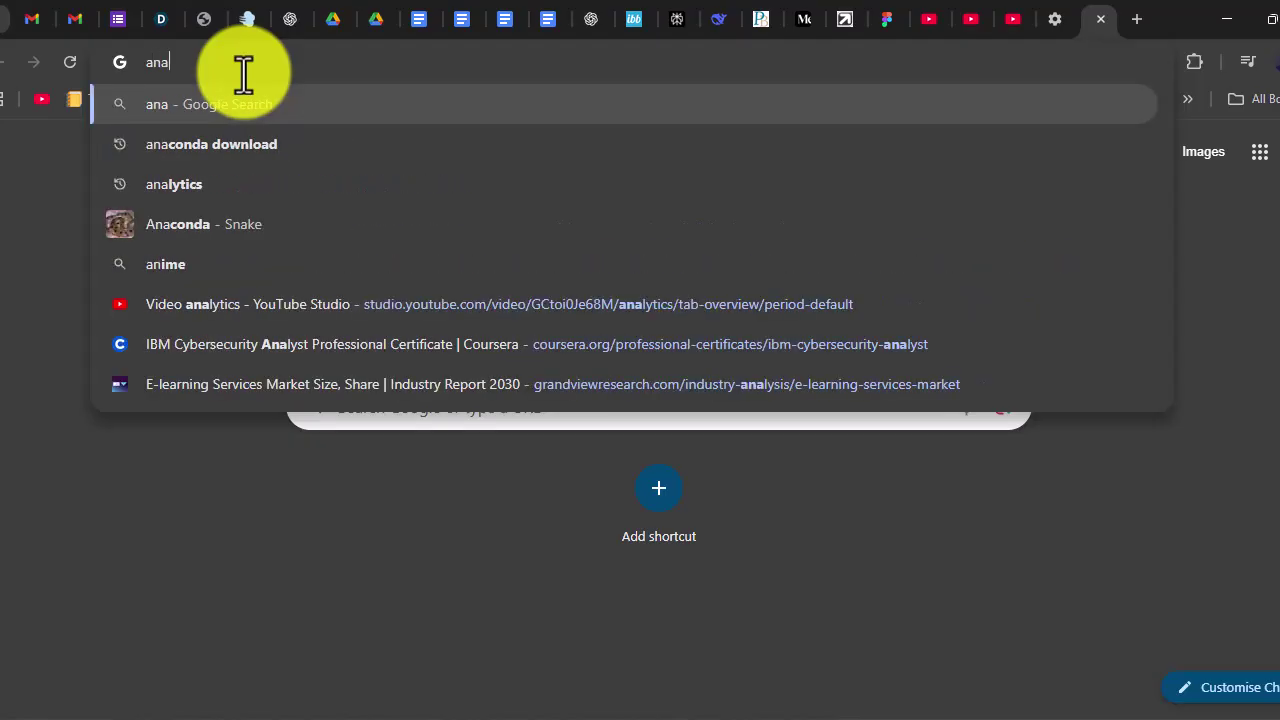
key(Down)
key(Down)
key(Return)
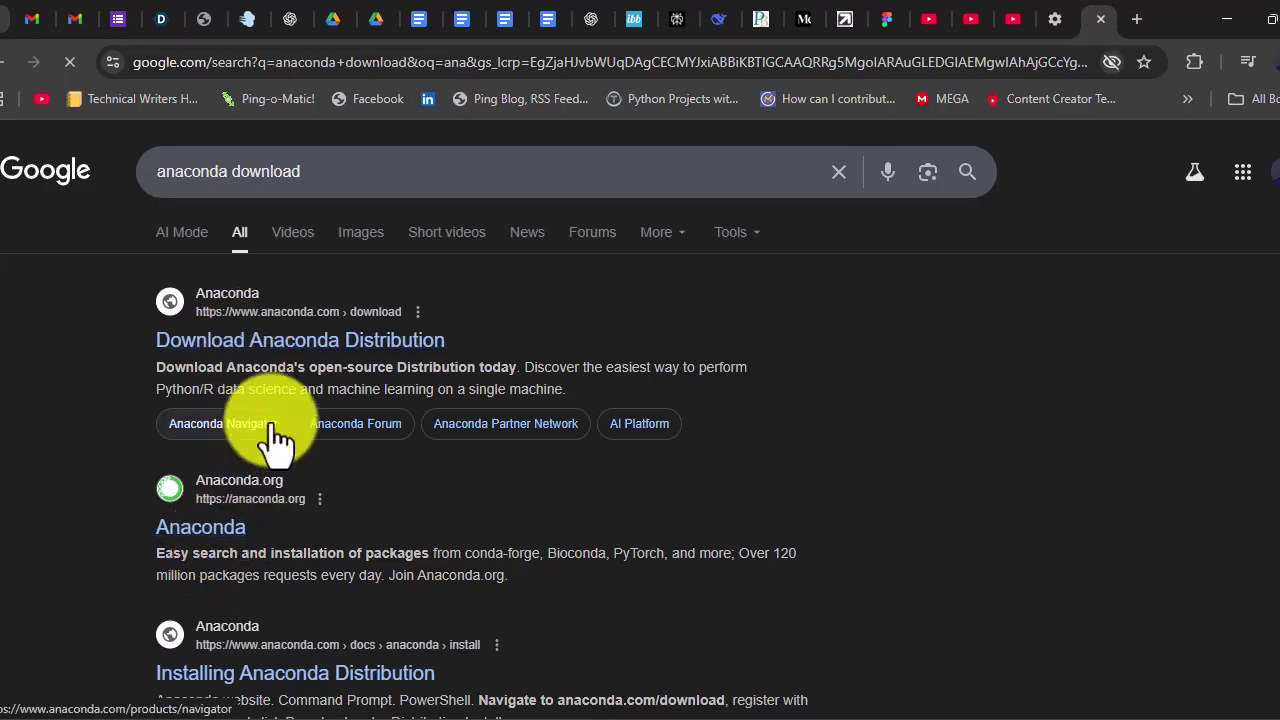
Step: Open the Download Anaconda Distribution result, get started with the free download and go to the Distribution Installers section
click(288, 350)
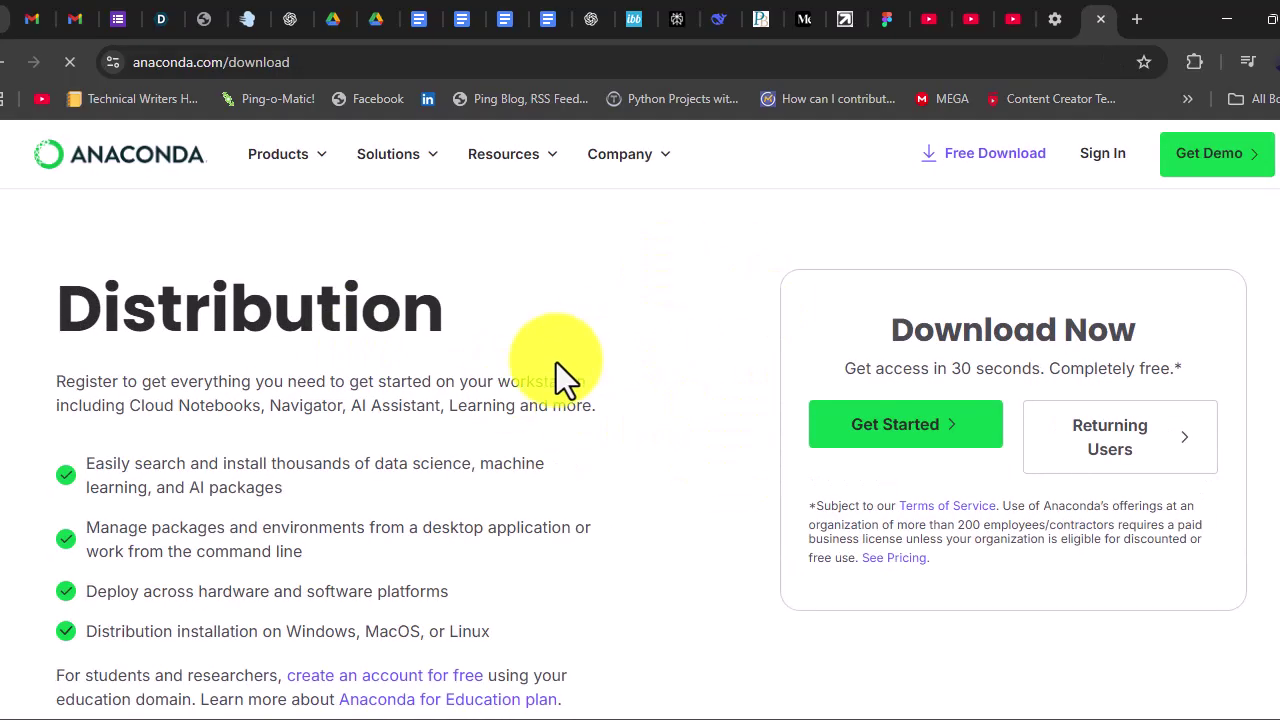
click(920, 440)
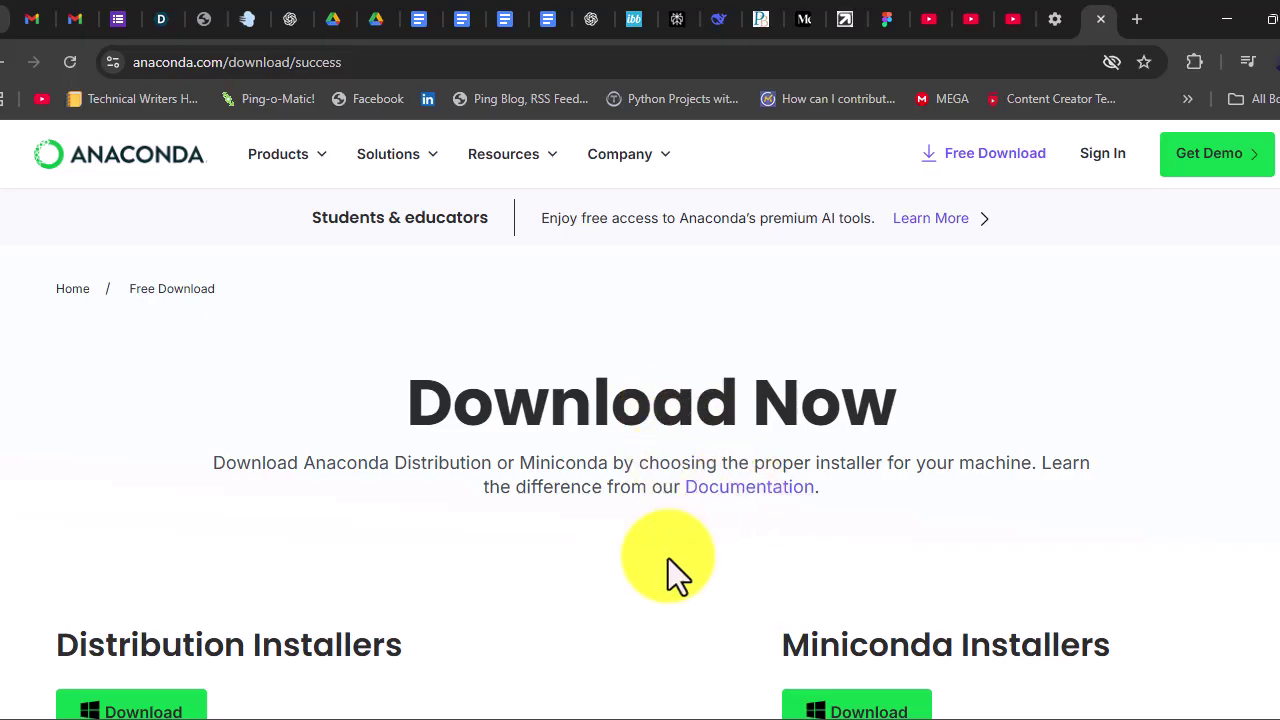
scroll(668, 558, down, 3)
scroll(668, 558, up, 3)
scroll(668, 558, down, 3)
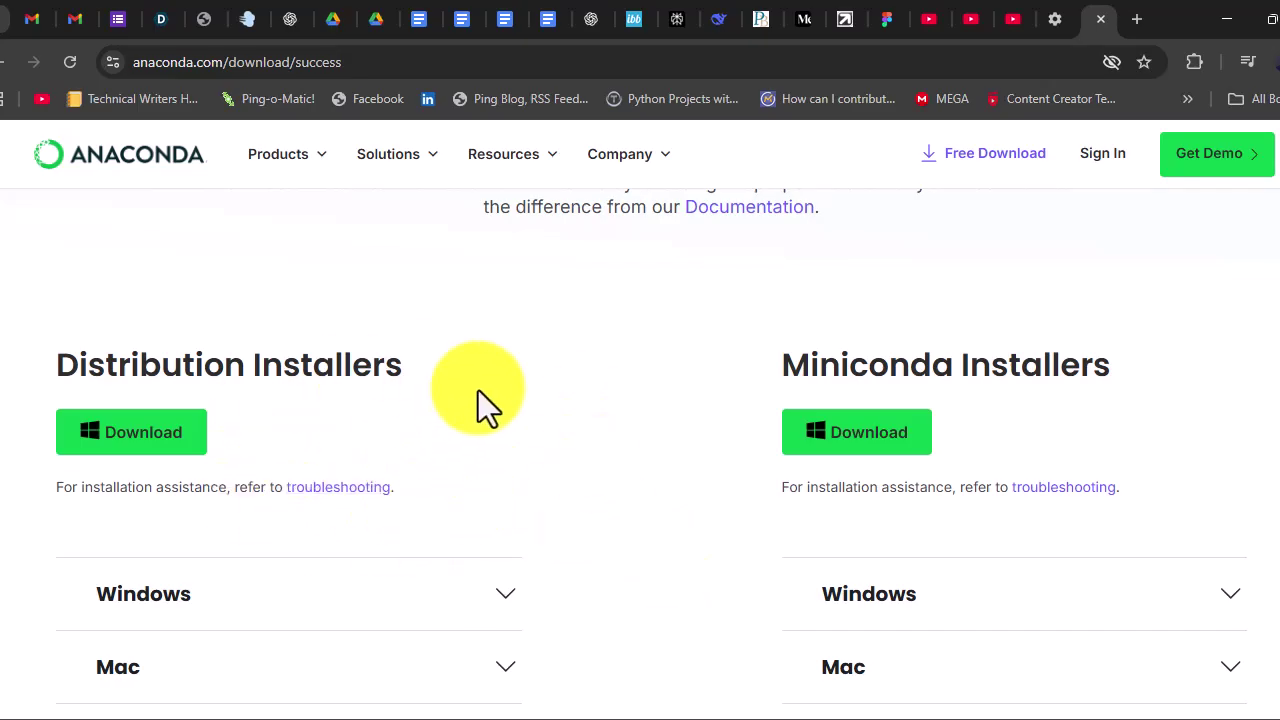
Step: Switch to the Chrome settings page's tab, search the web for "anaconda download" there and open the Anaconda.org site
click(1058, 25)
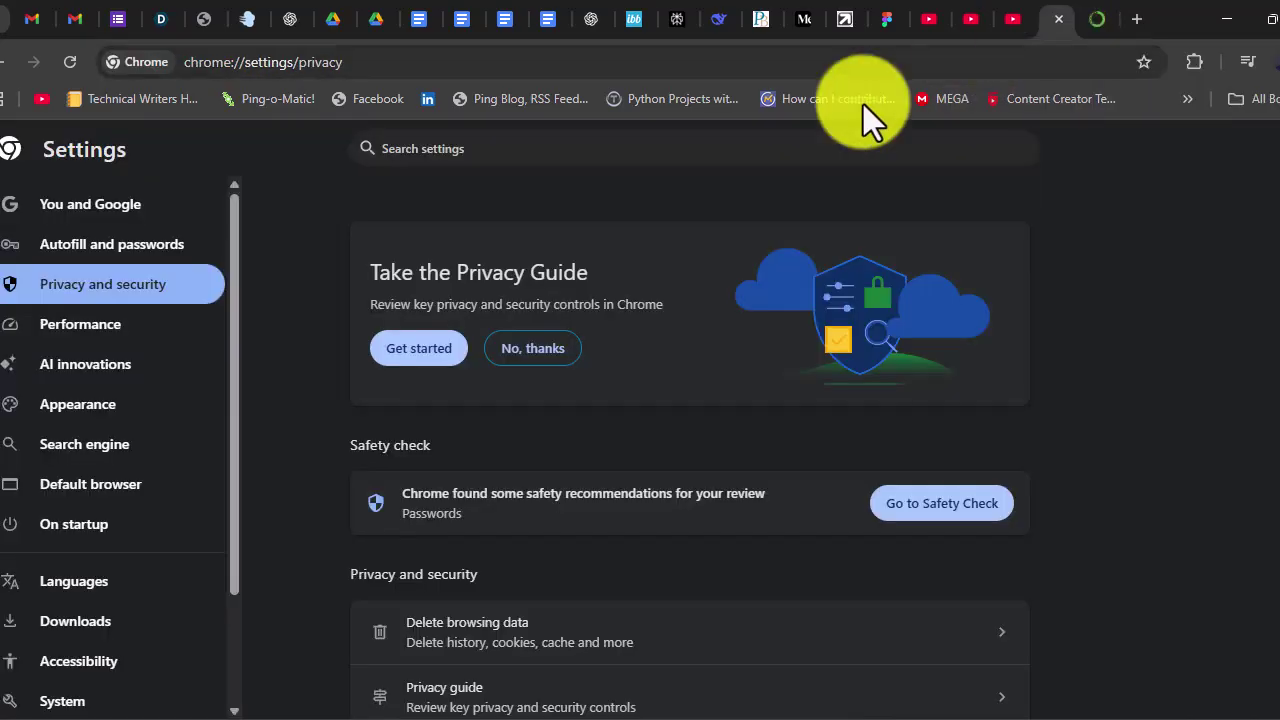
click(775, 66)
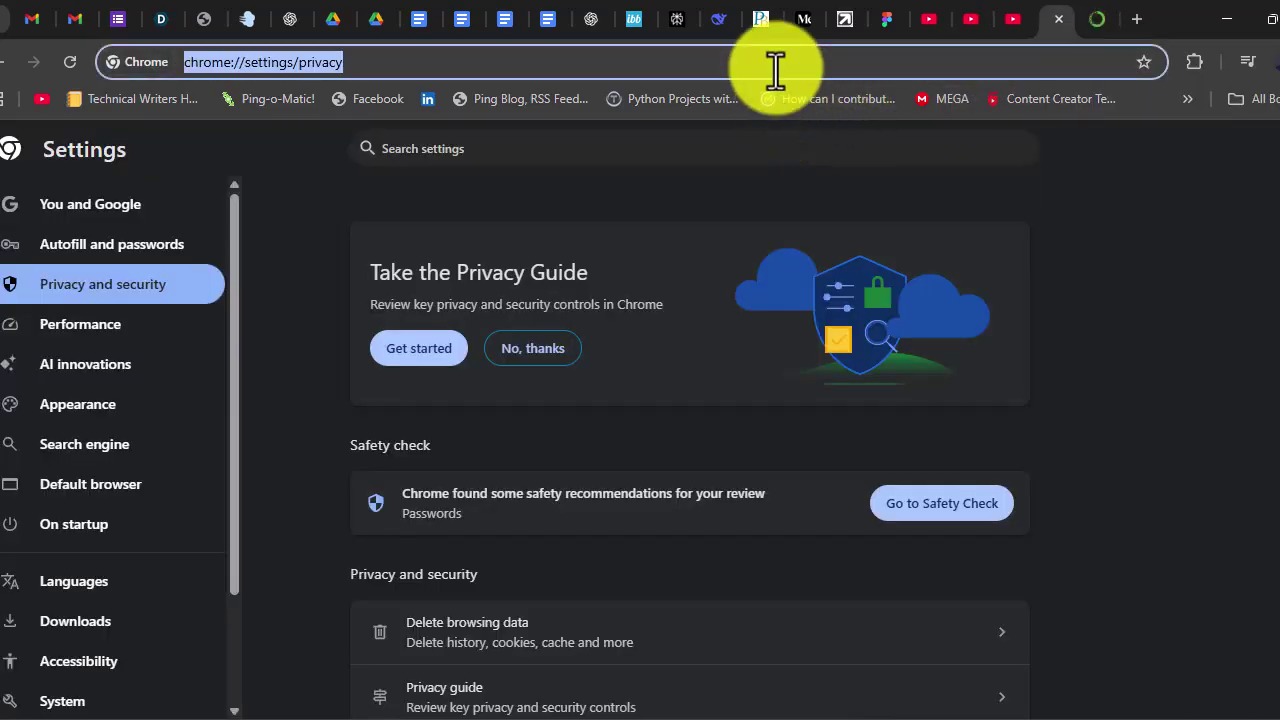
text(anaconda download)
key(Return)
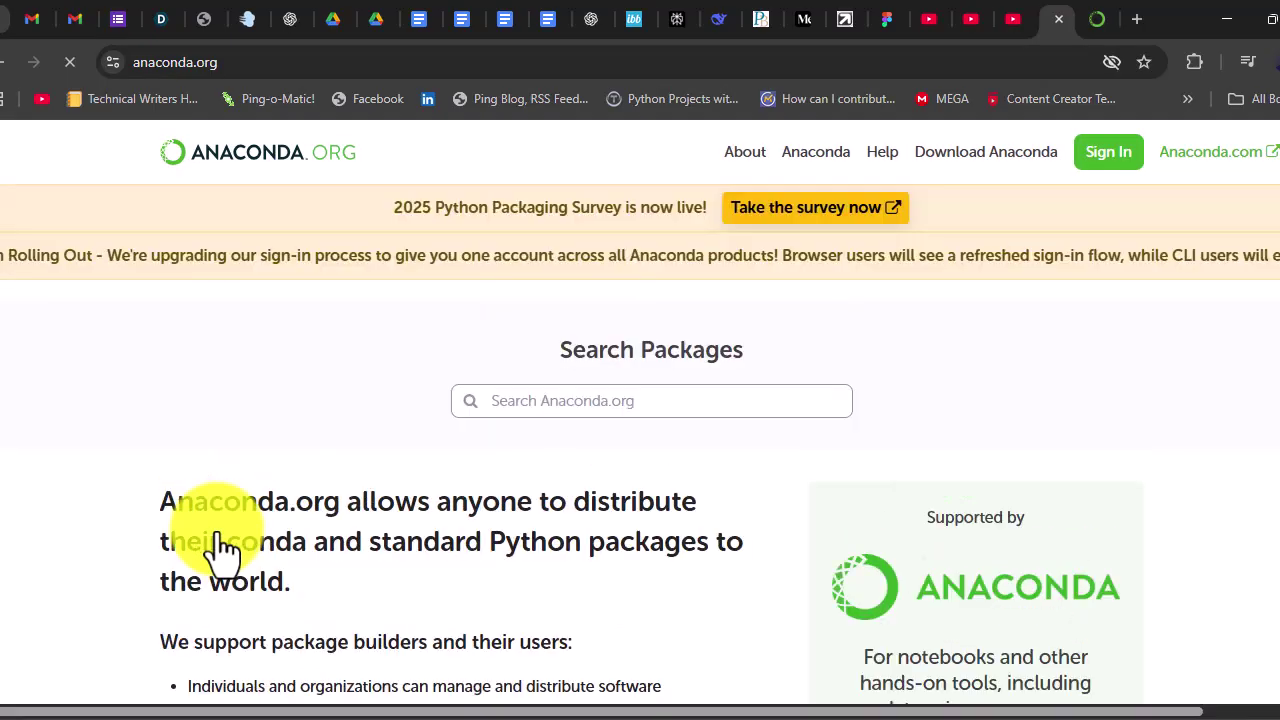
Step: Go from Anaconda.org to the Anaconda download page and sign in to the Anaconda account
scroll(472, 525, down, 5)
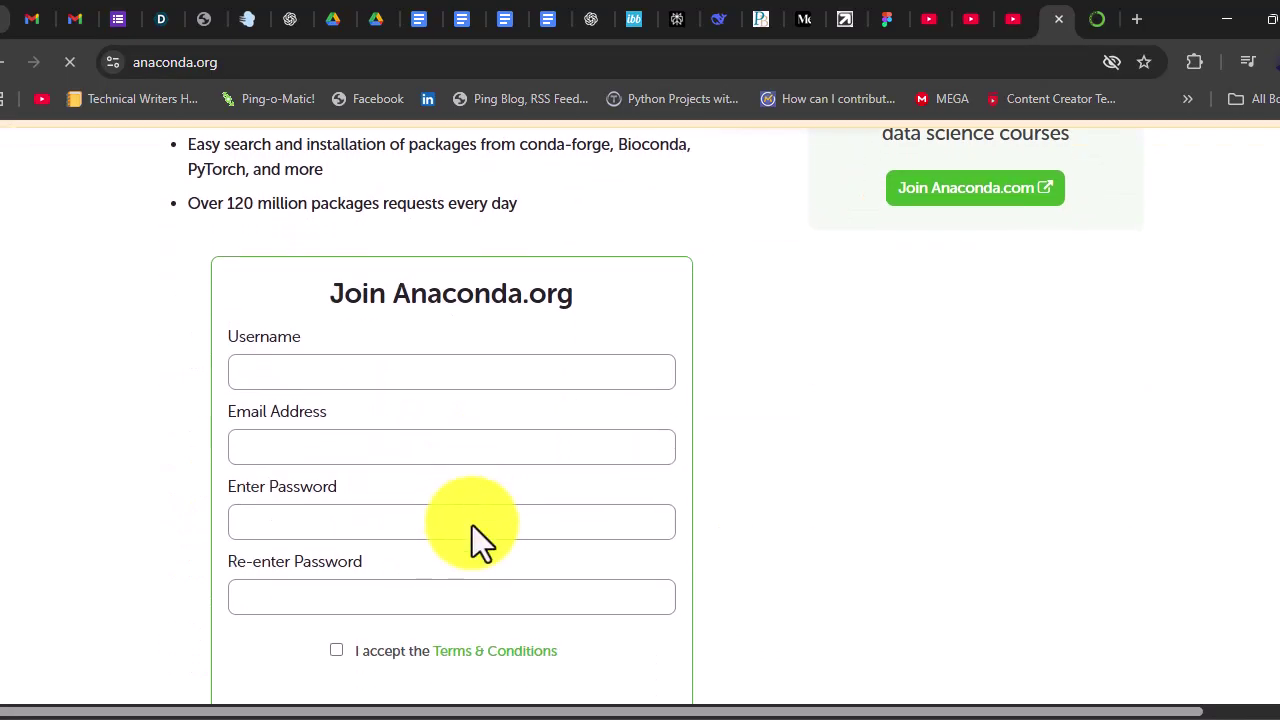
scroll(472, 525, up, 5)
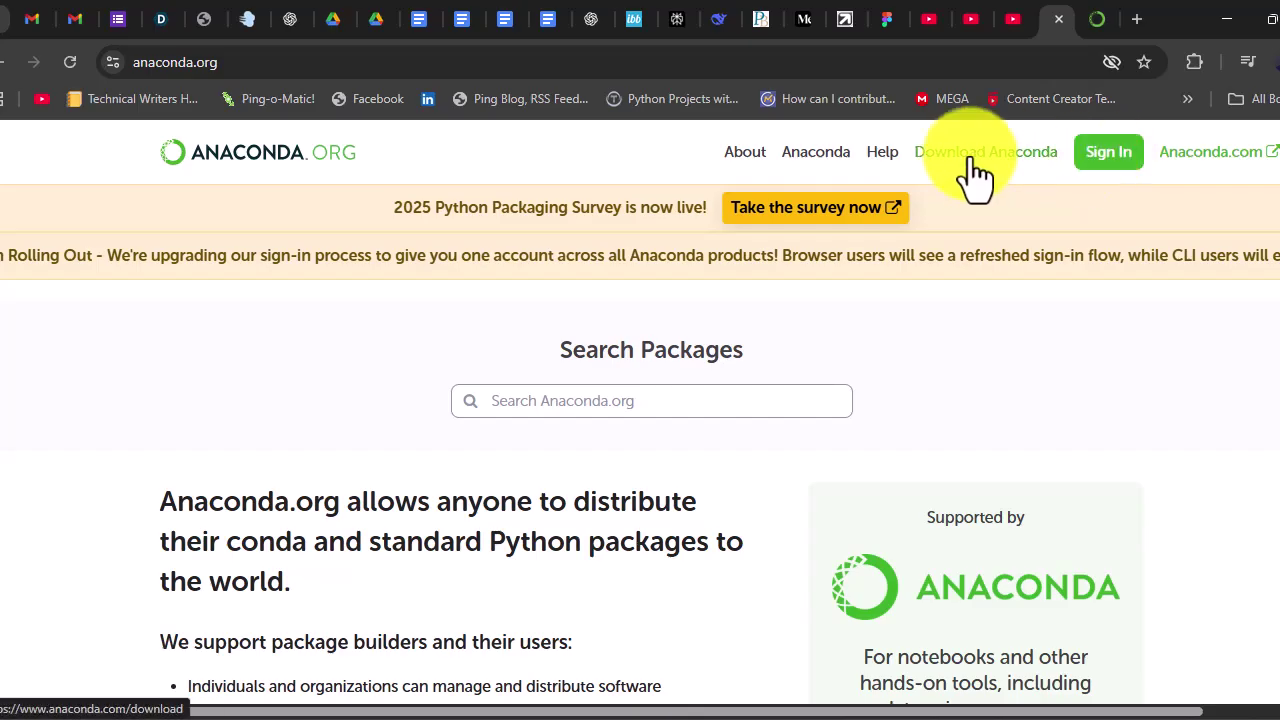
click(973, 176)
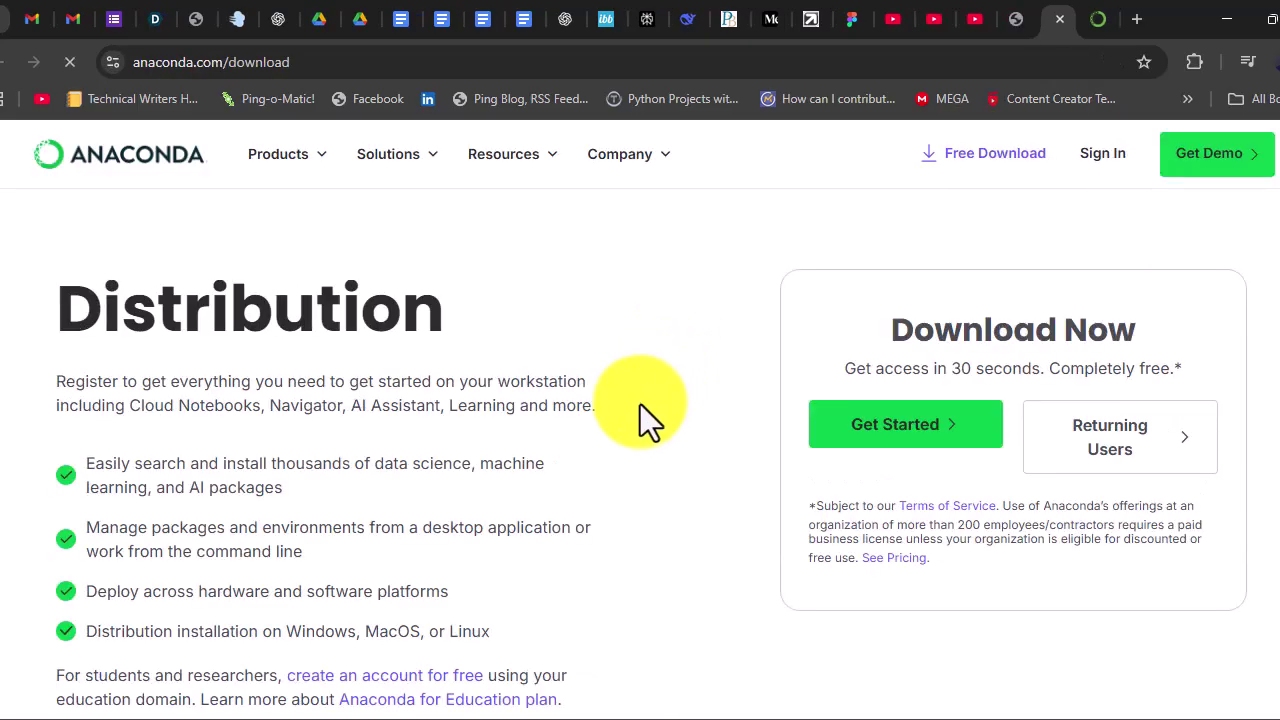
scroll(640, 404, down, 6)
scroll(640, 404, up, 6)
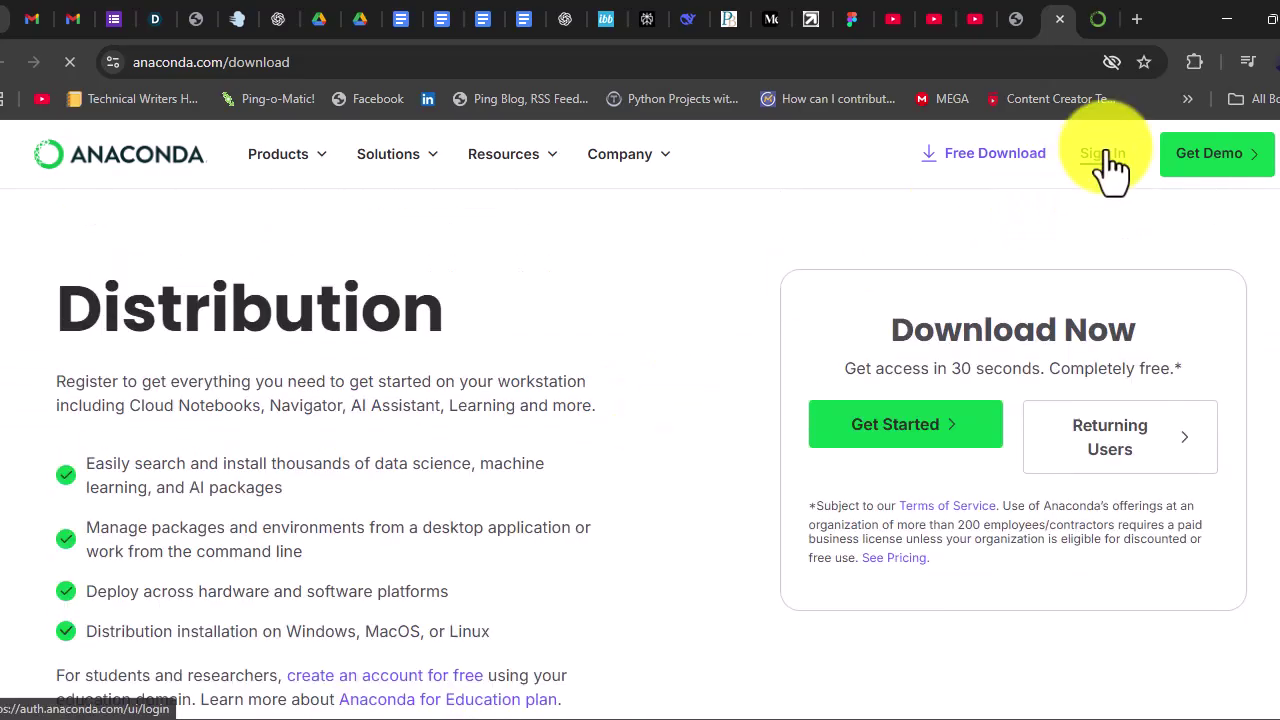
click(1104, 155)
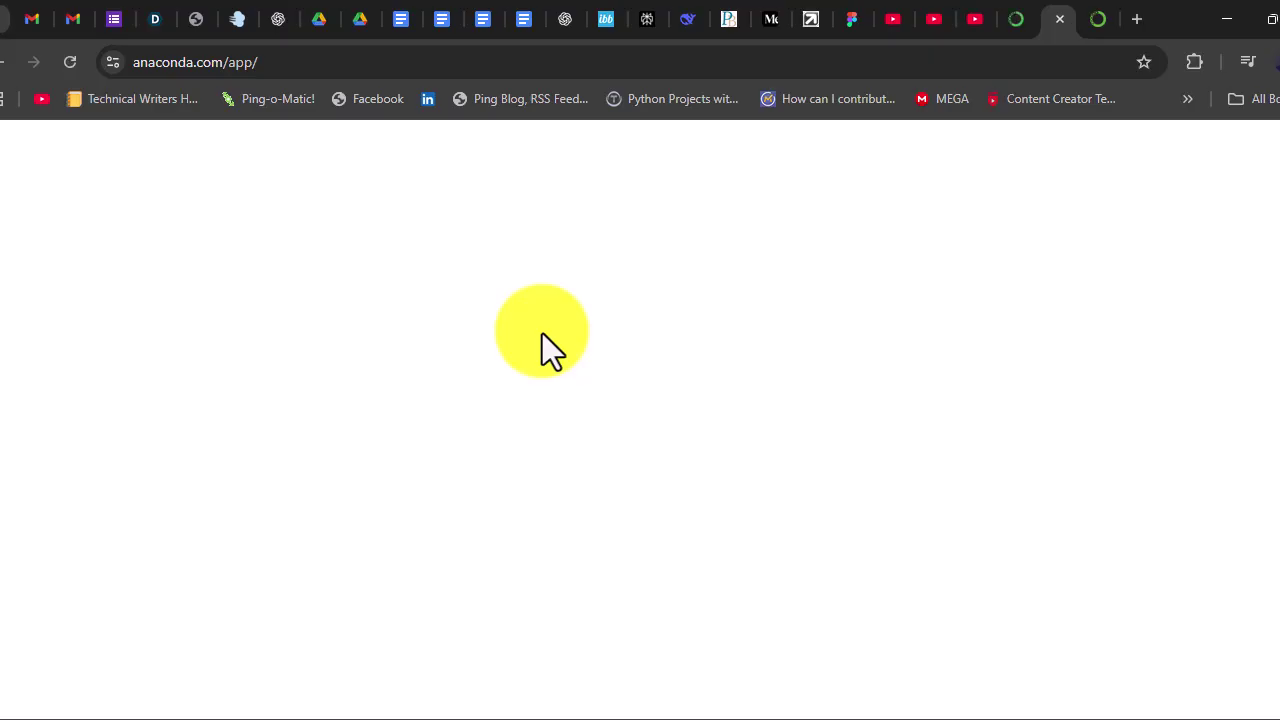
Step: Open Distribution from the Explore Anaconda products and continue to the installers page as a returning user
scroll(588, 480, down, 2)
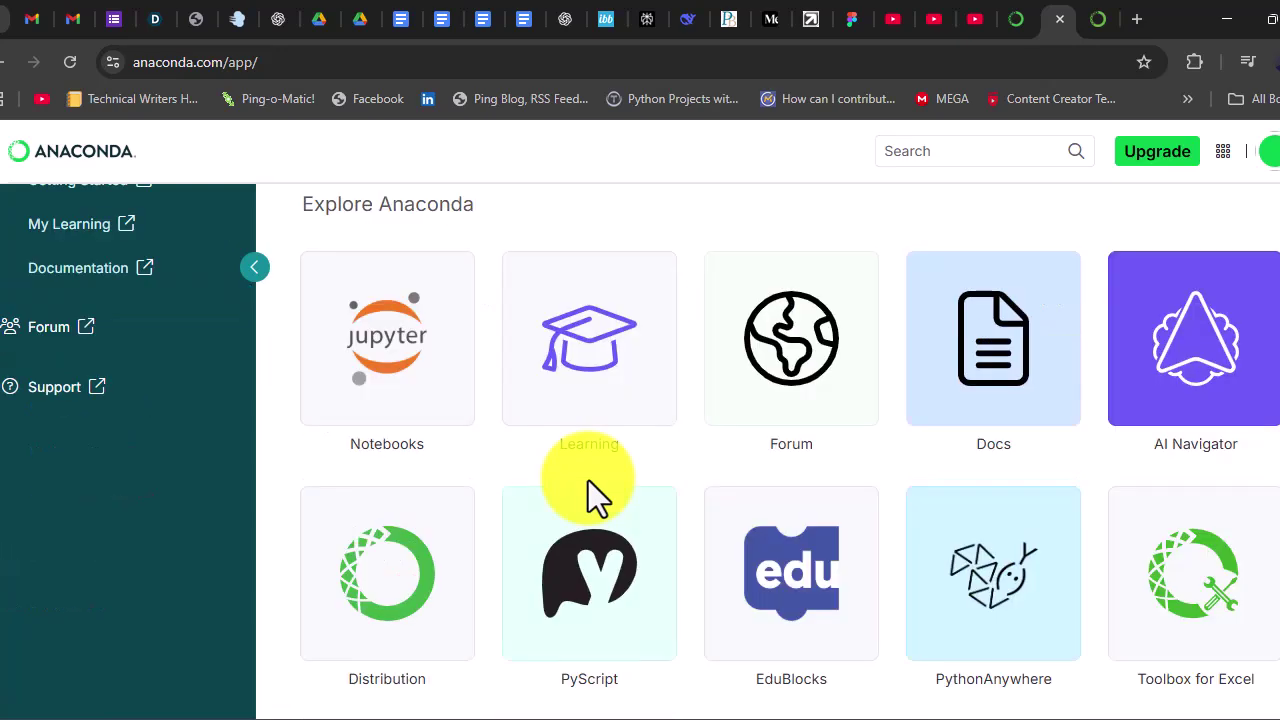
click(399, 590)
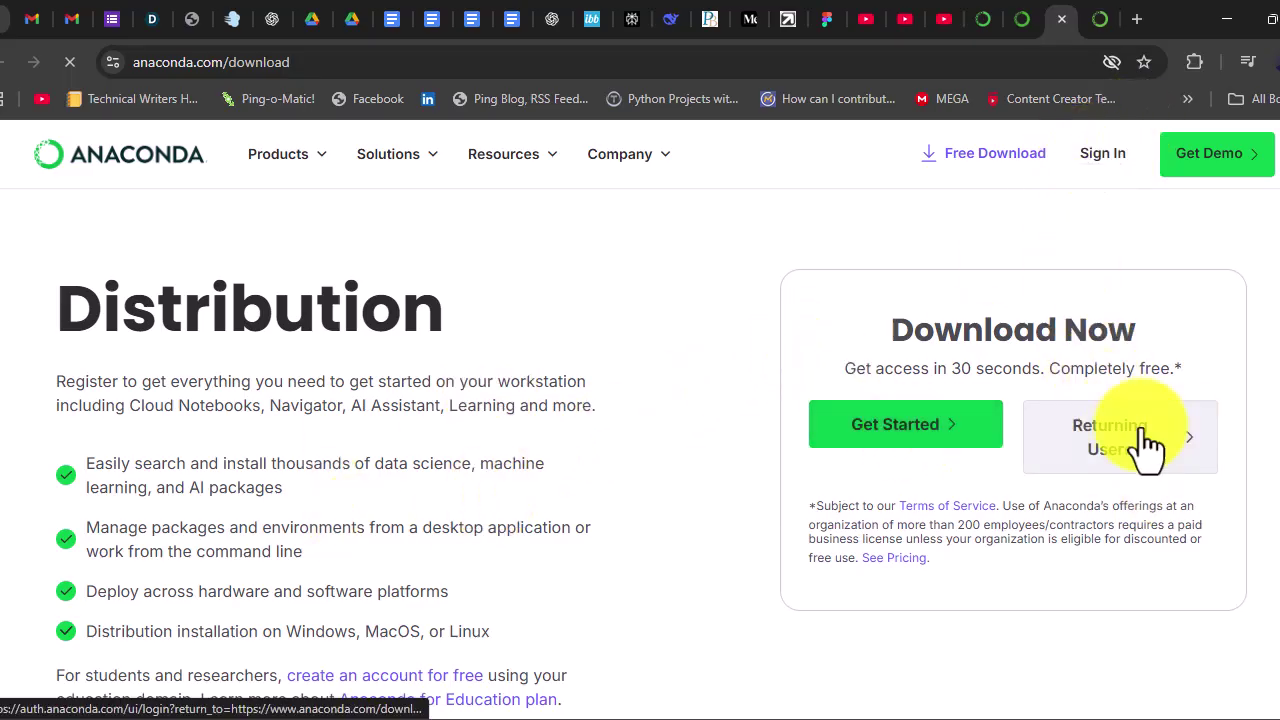
click(1128, 458)
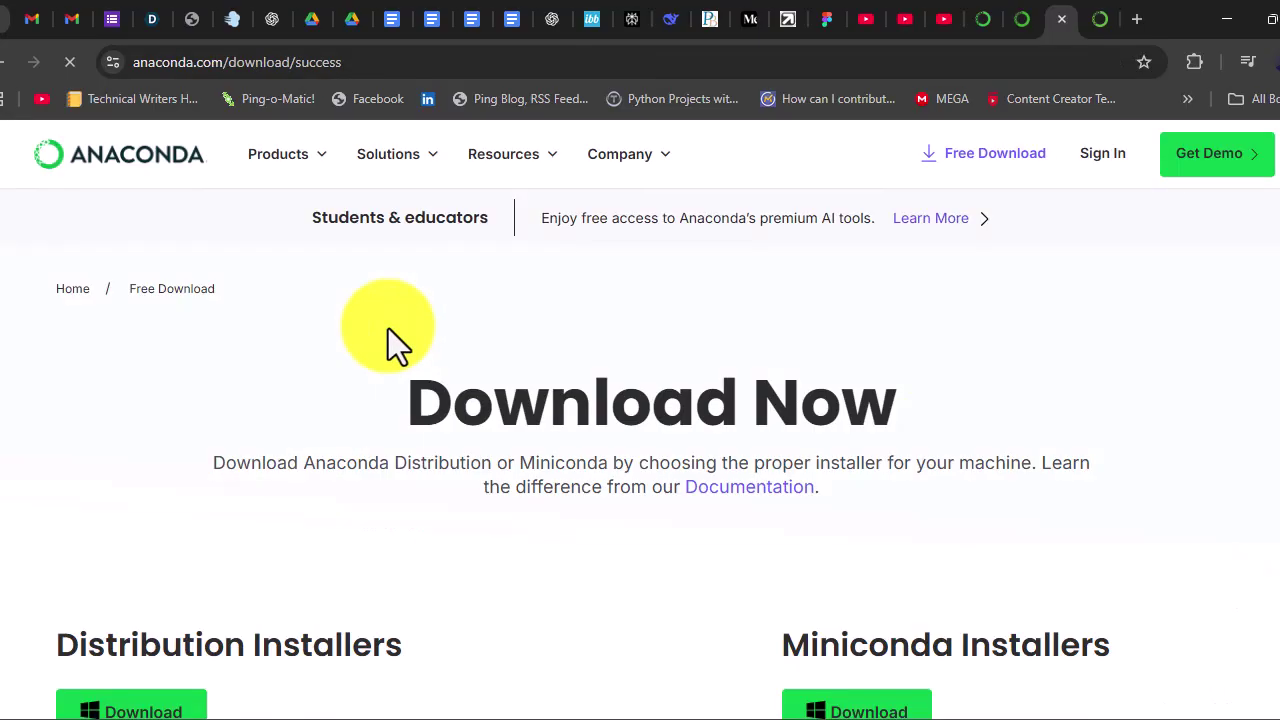
Step: Start downloading the Windows Distribution installer, but cancel saving the duplicate copy
scroll(390, 445, down, 5)
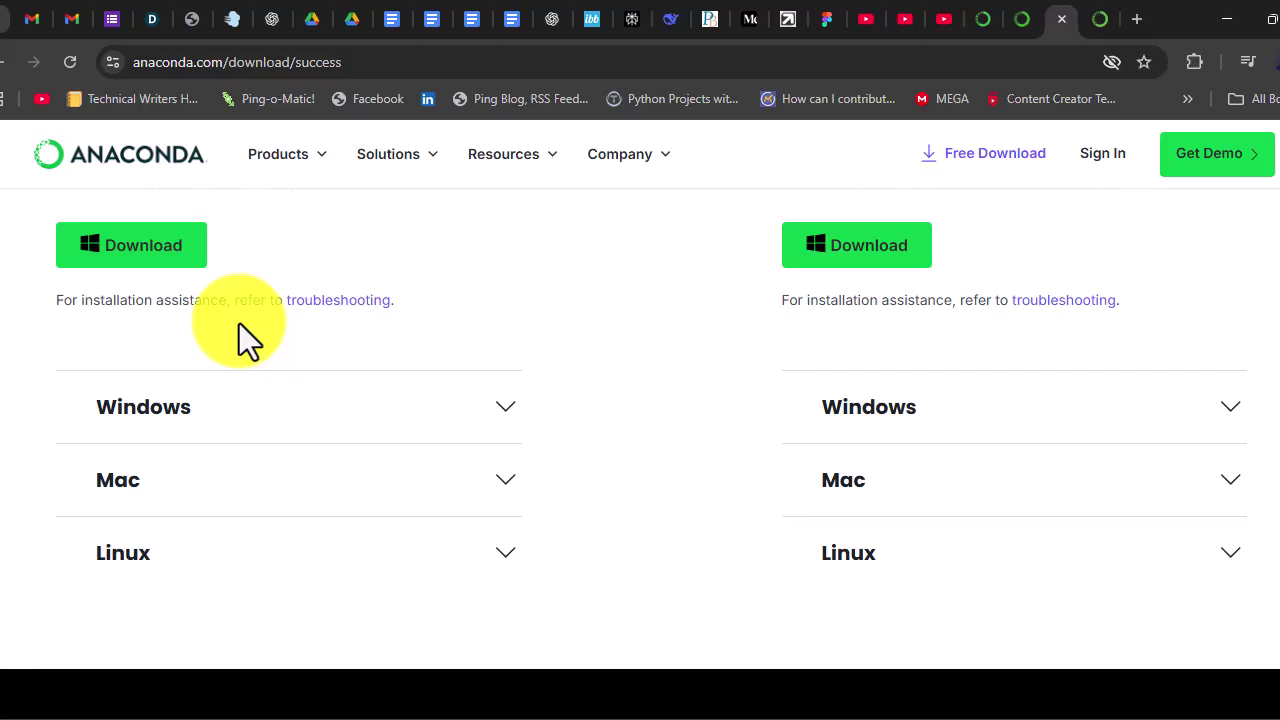
click(131, 250)
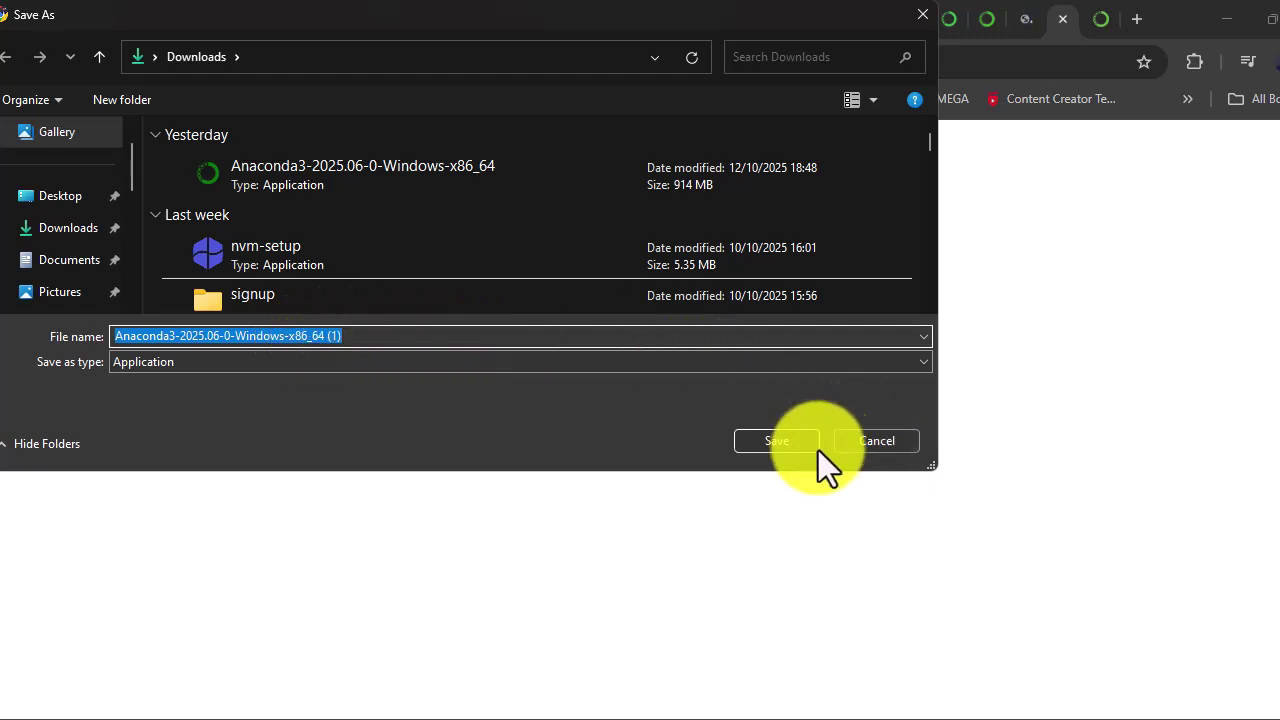
click(856, 440)
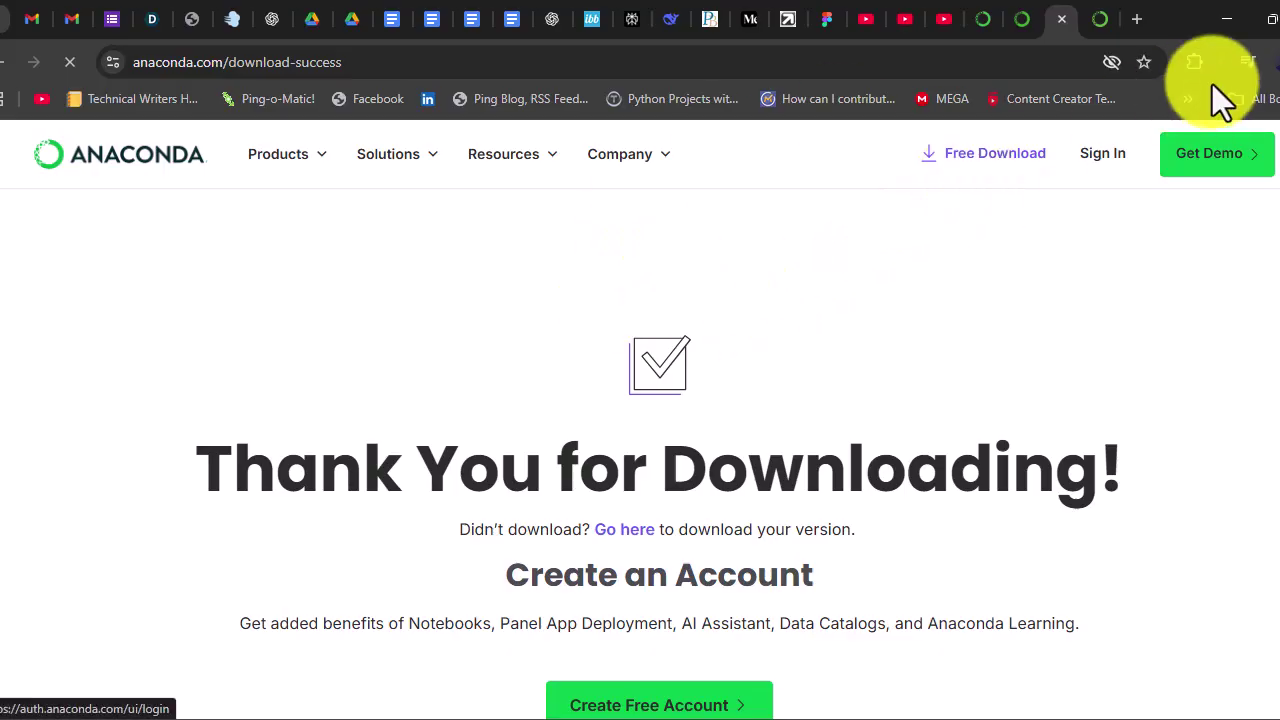
Step: Switch to File Explorer's Downloads folder and run the Anaconda3-2025.06-0-Windows-x86_64 installer
mouse_move(429, 719)
click(457, 657)
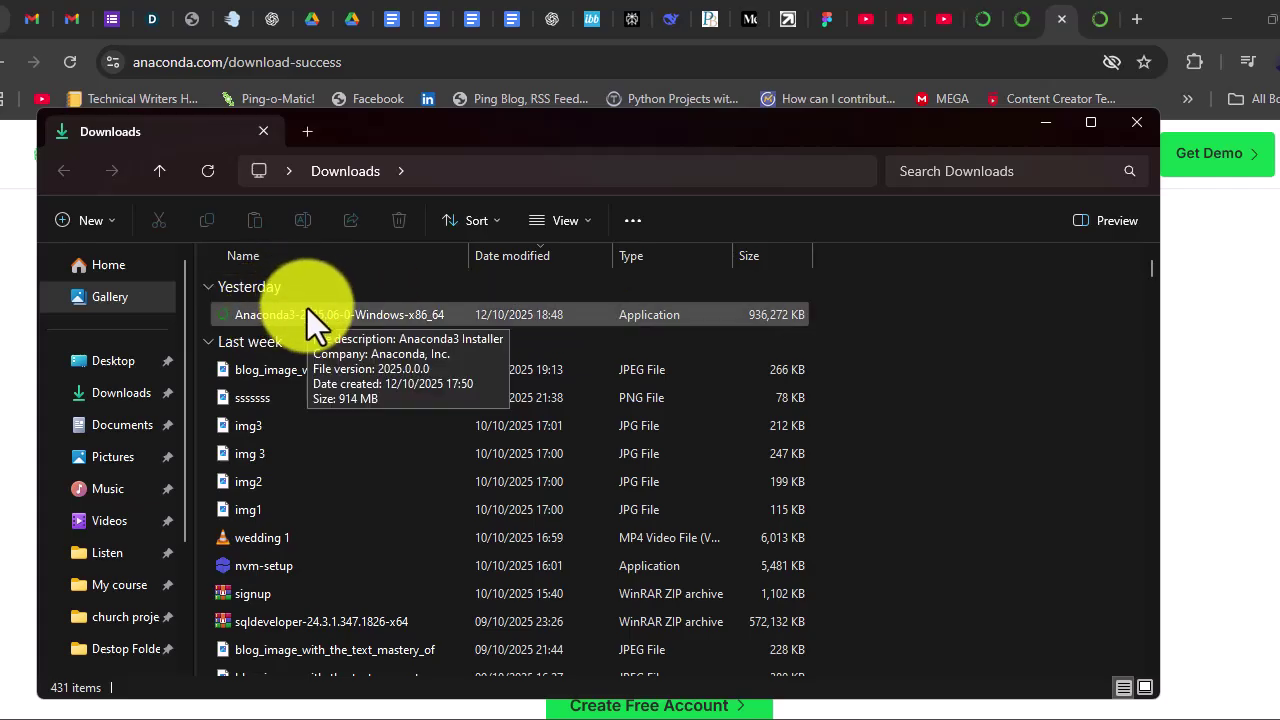
click(307, 310)
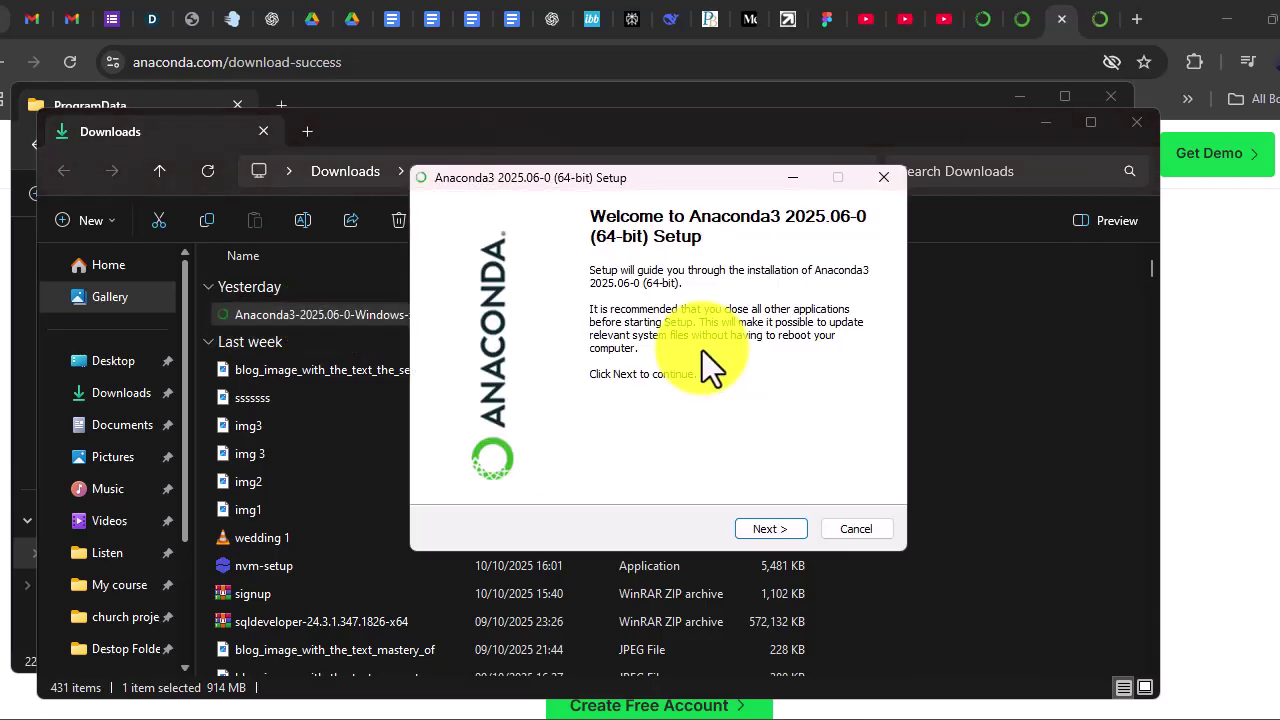
Step: Accept the Anaconda3 license agreement and keep the default destination folder, continuing to the advanced installation options
click(788, 530)
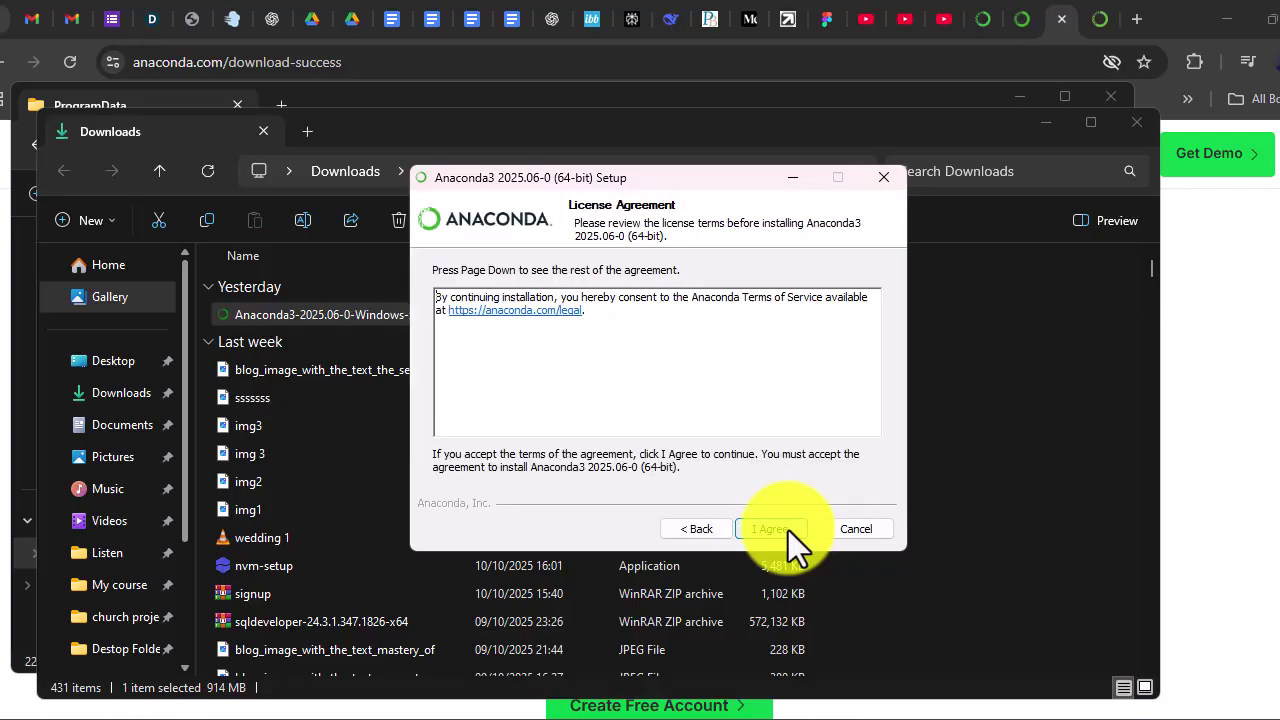
click(786, 530)
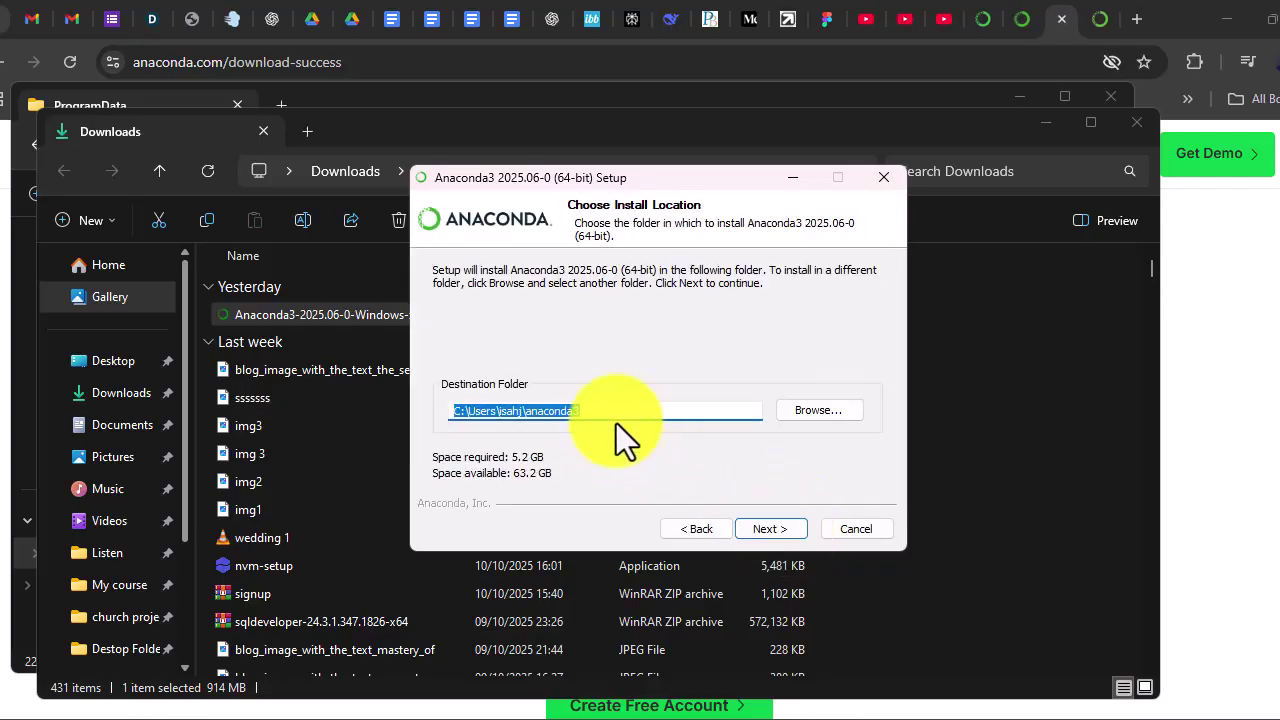
click(768, 532)
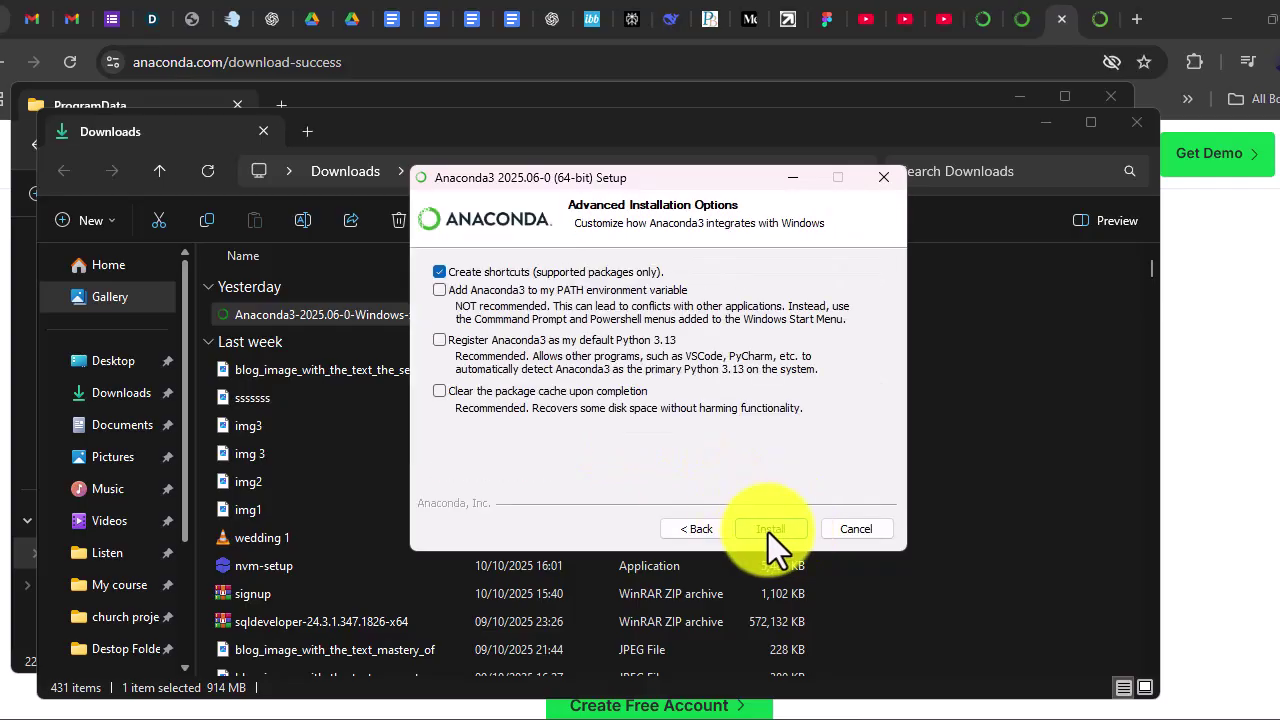
click(701, 528)
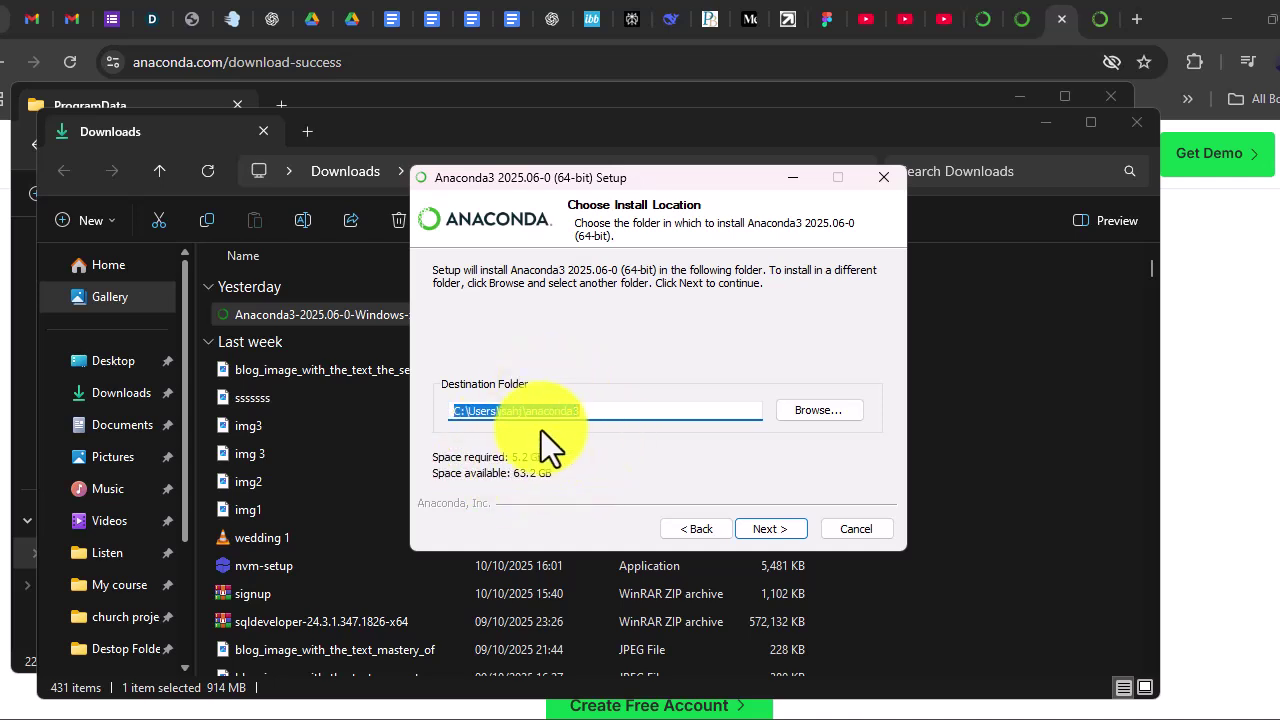
click(765, 528)
Step: Enable adding Anaconda3 to PATH and registering it as the default Python 3.13 despite the existing version, and start the installation
click(440, 290)
click(439, 341)
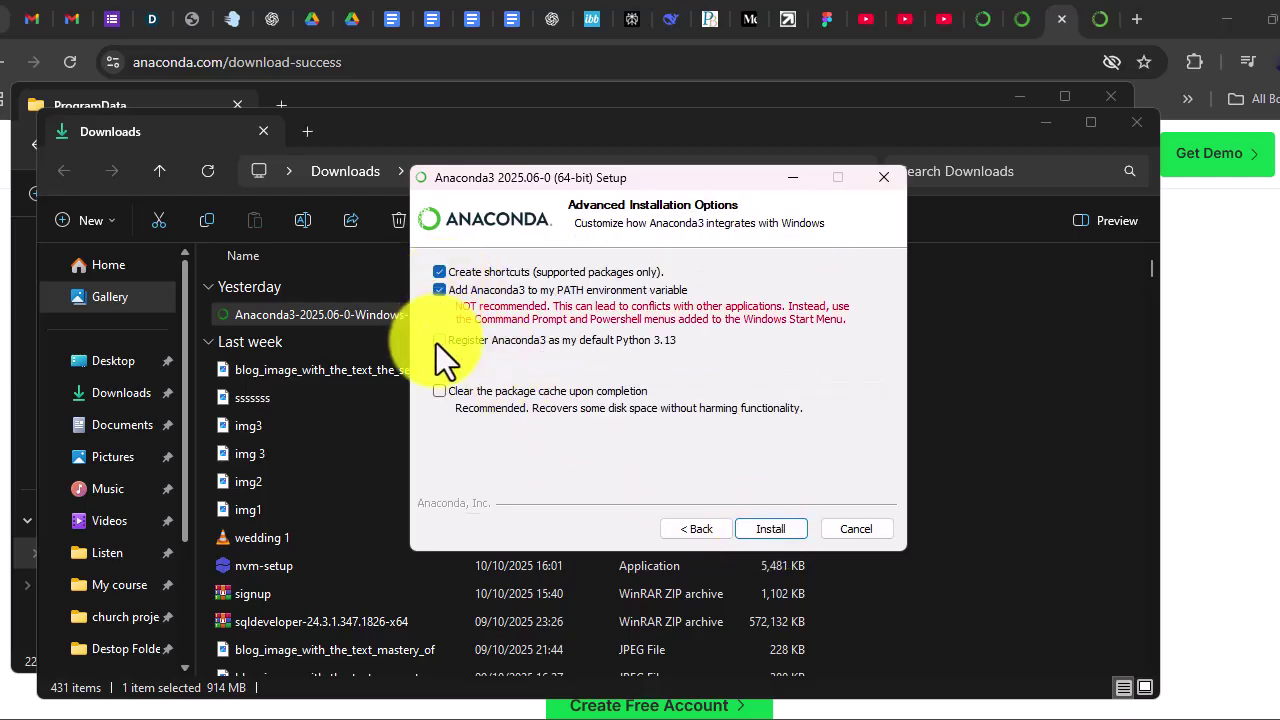
click(805, 492)
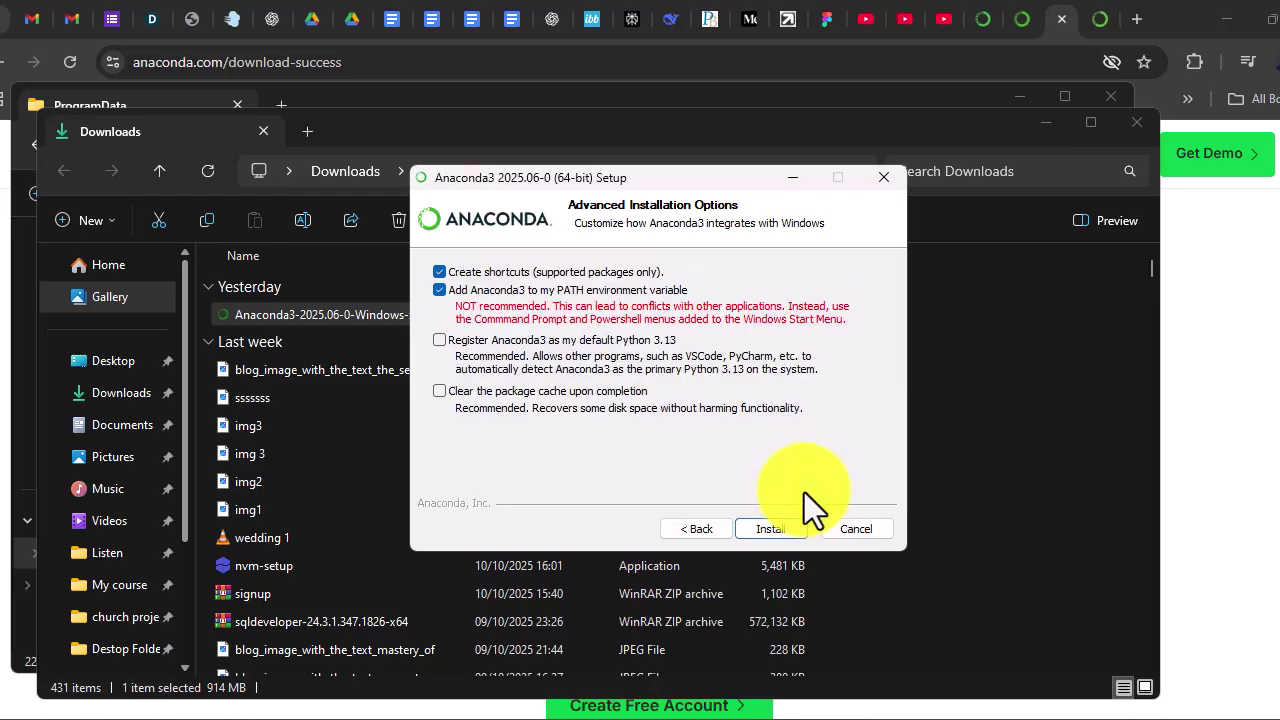
click(439, 341)
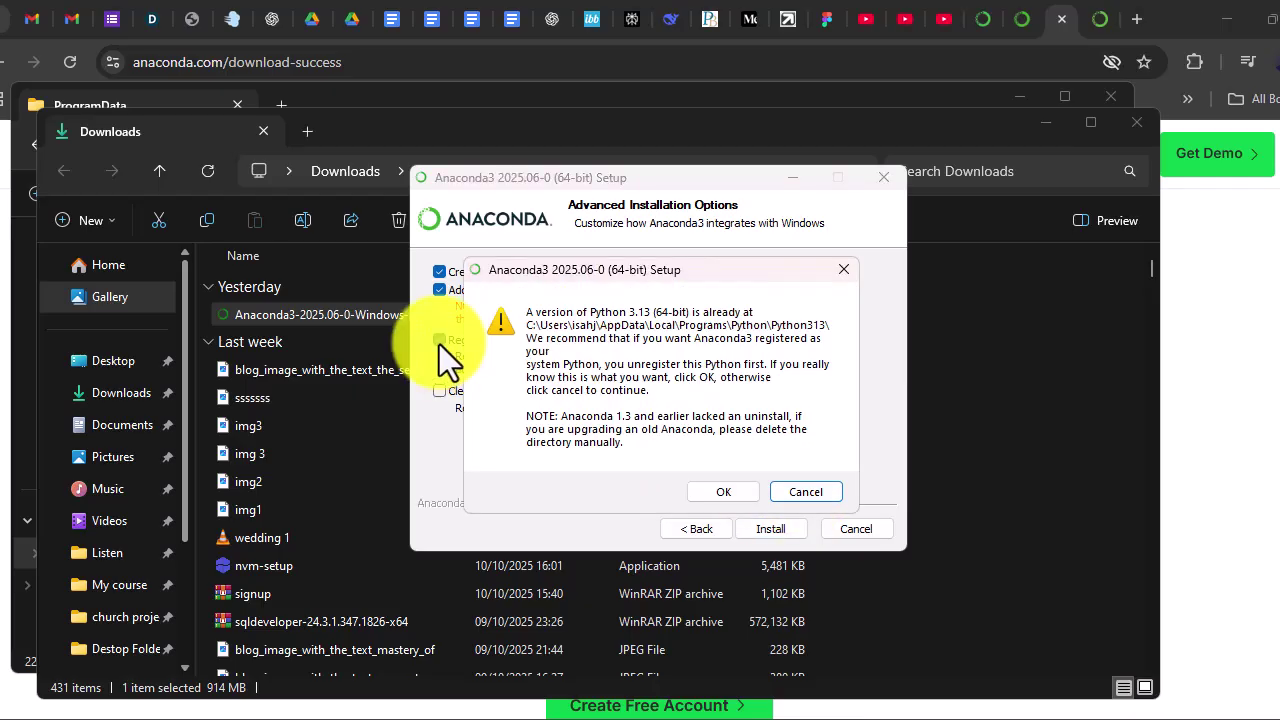
click(738, 494)
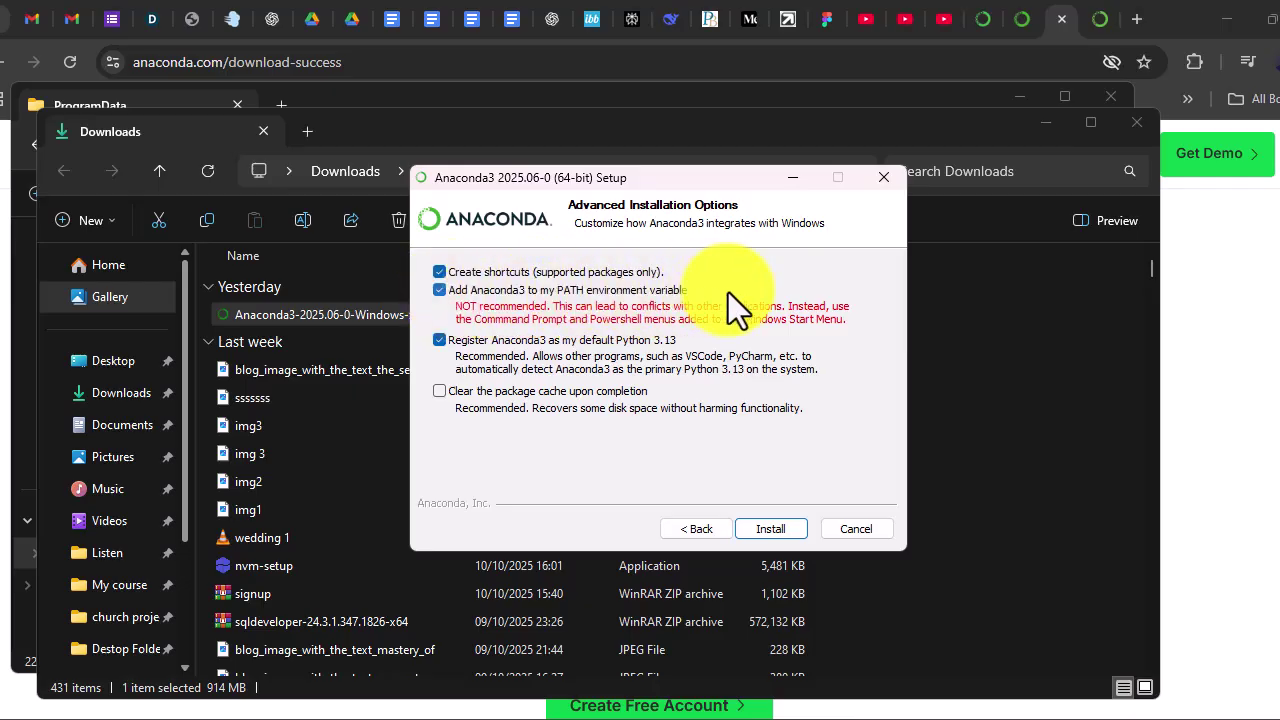
click(769, 529)
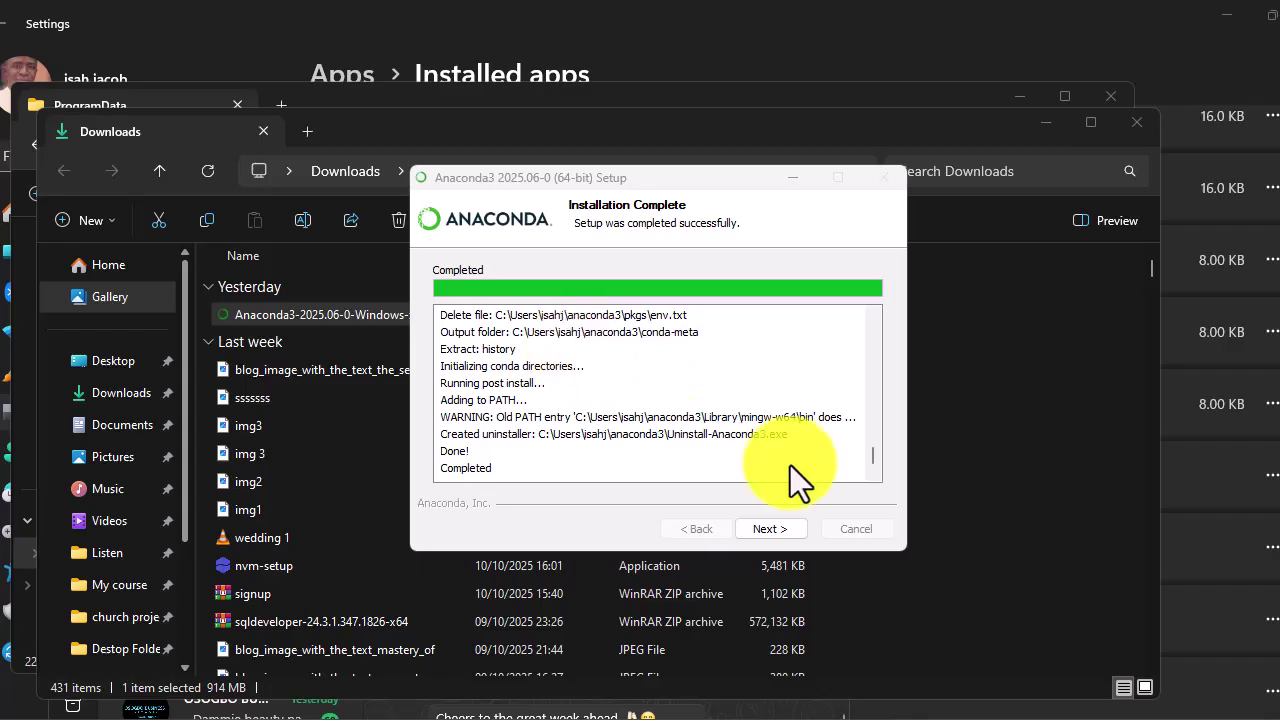
Step: Finish the Anaconda3 setup with Launch Anaconda Navigator enabled and Welcome to Anaconda disabled
click(791, 523)
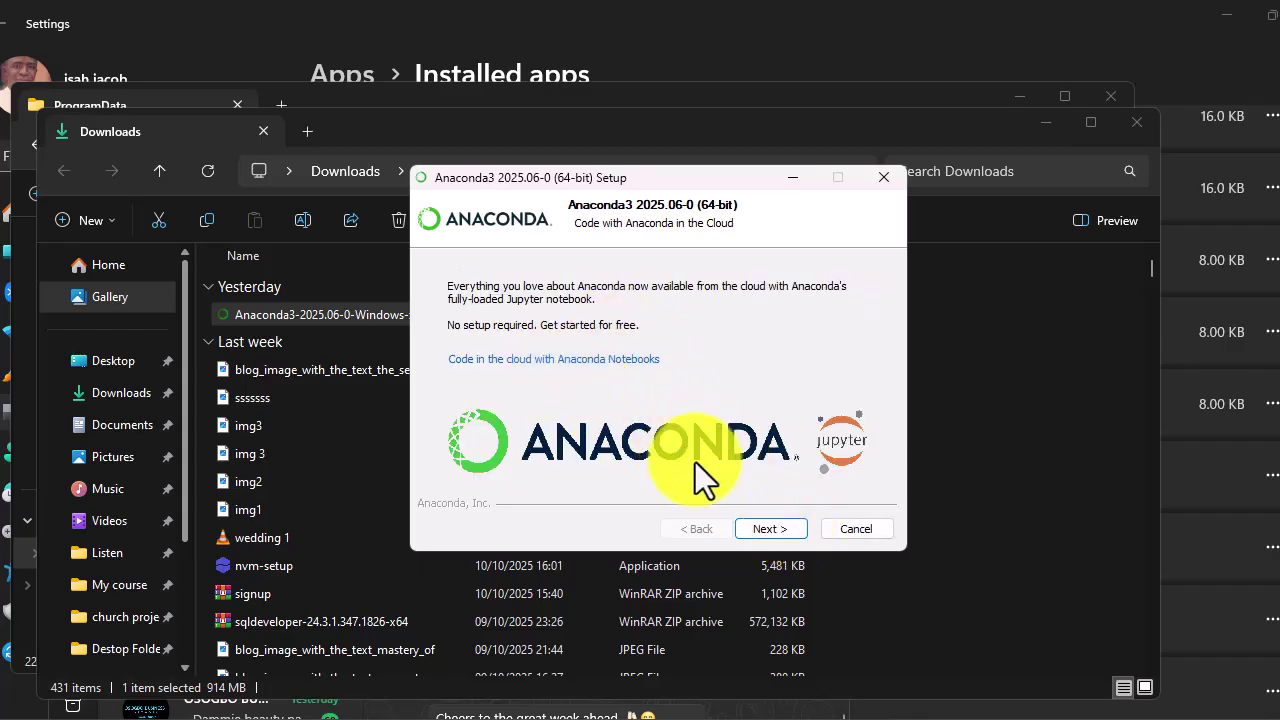
click(783, 532)
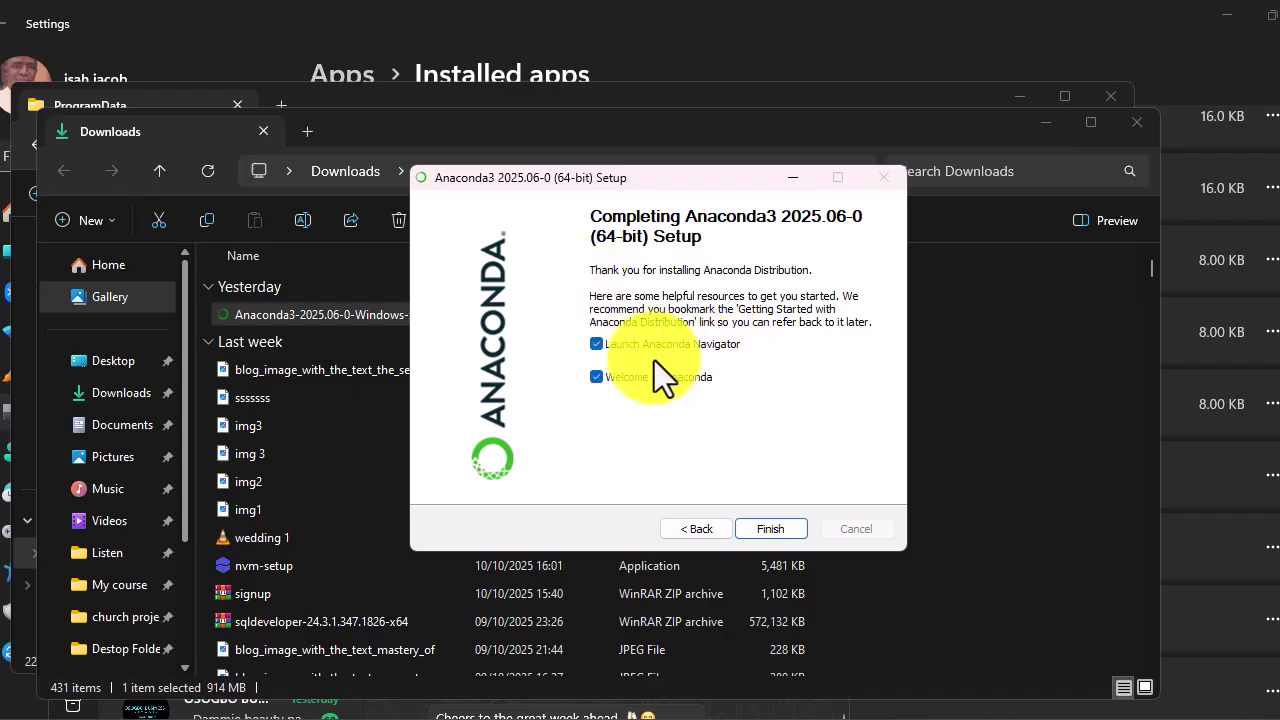
click(598, 377)
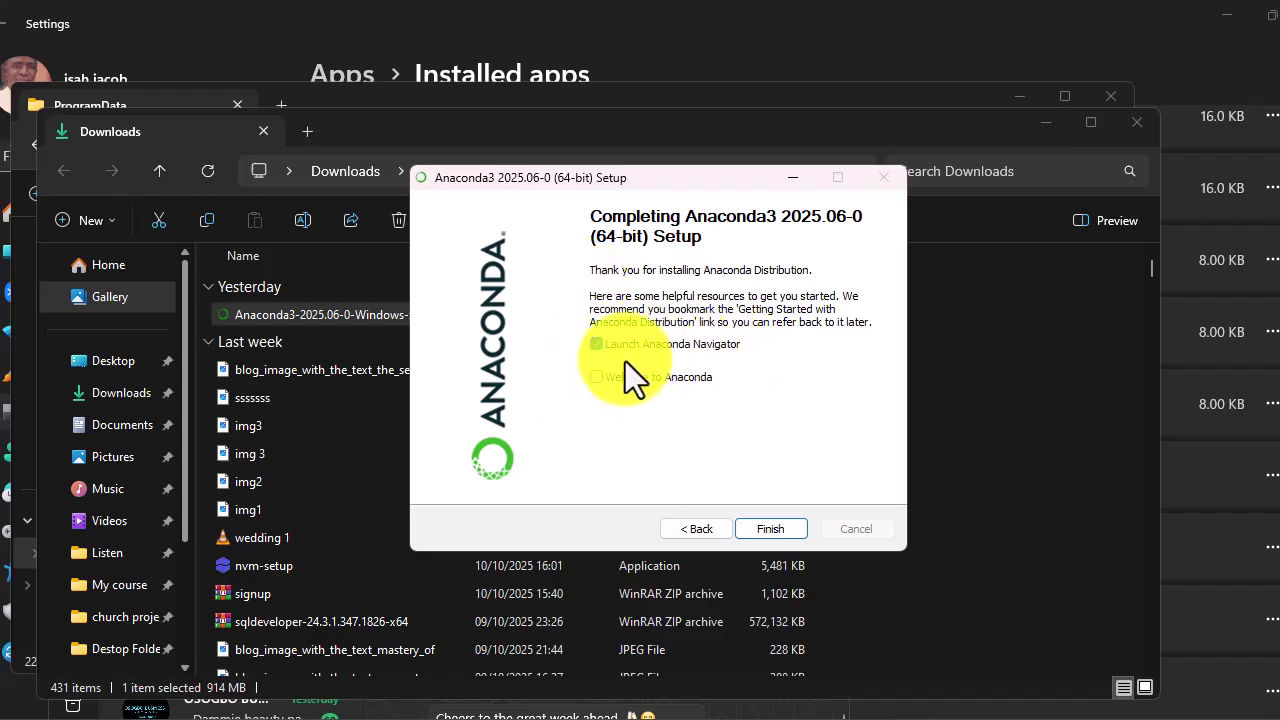
click(767, 527)
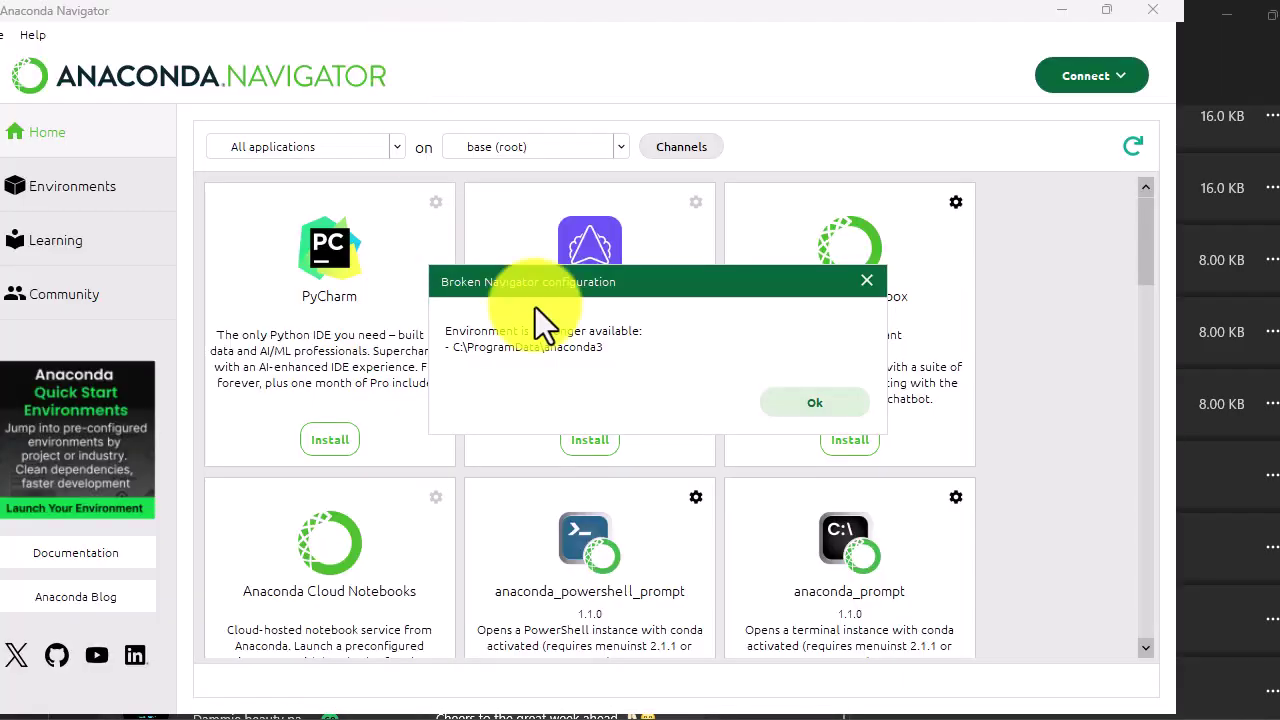
Step: Dismiss the broken Navigator configuration message and launch Jupyter Notebook from the base (root) environment's applications
click(866, 281)
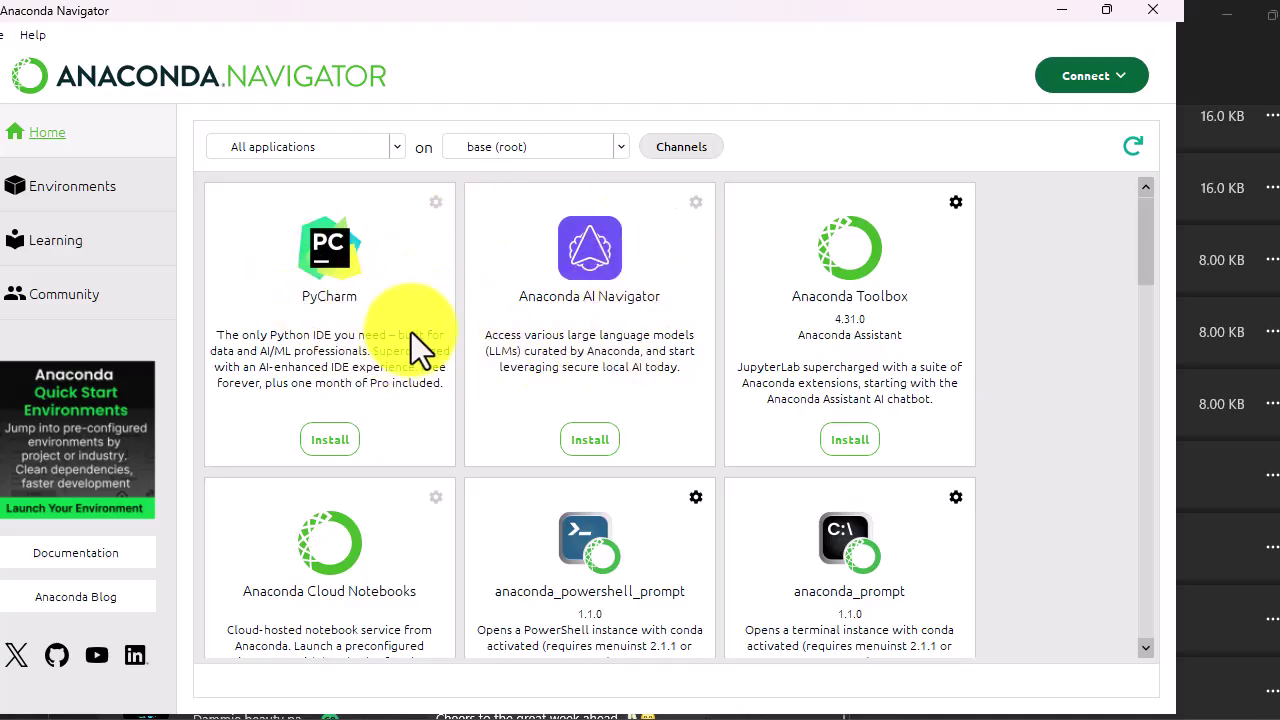
scroll(590, 367, down, 2)
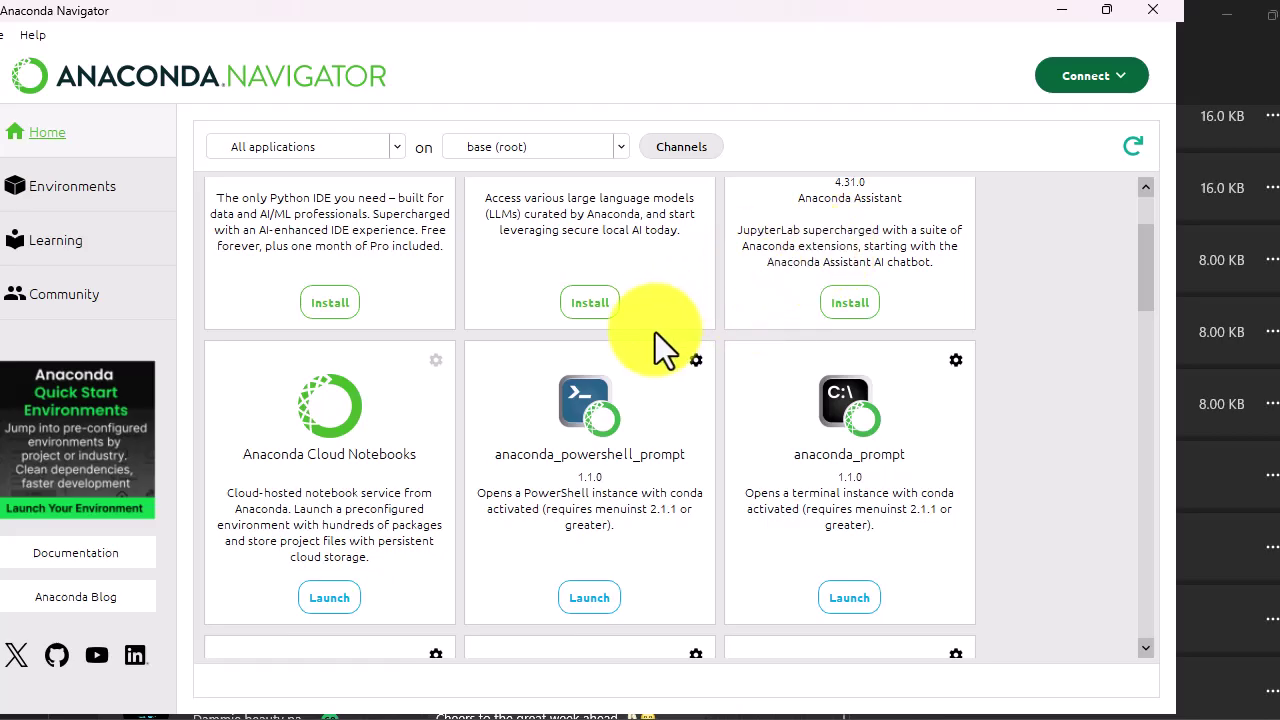
scroll(429, 346, down, 20)
scroll(429, 346, up, 20)
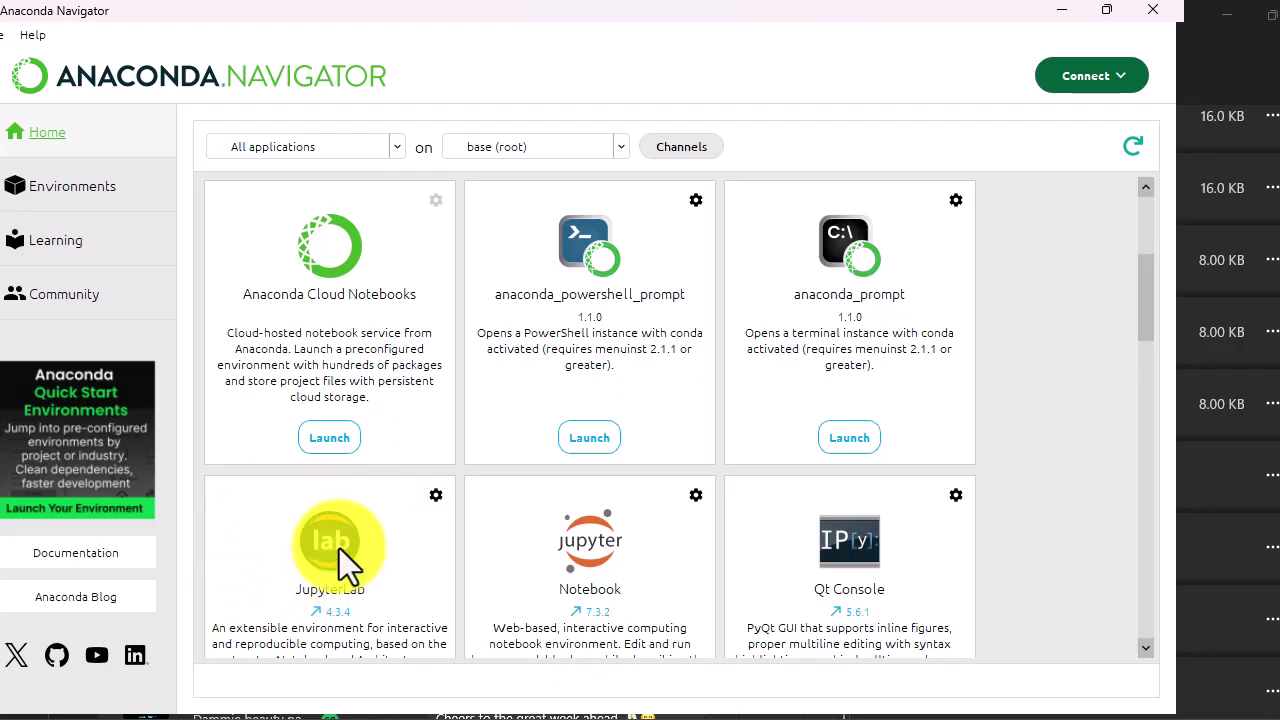
scroll(644, 557, down, 15)
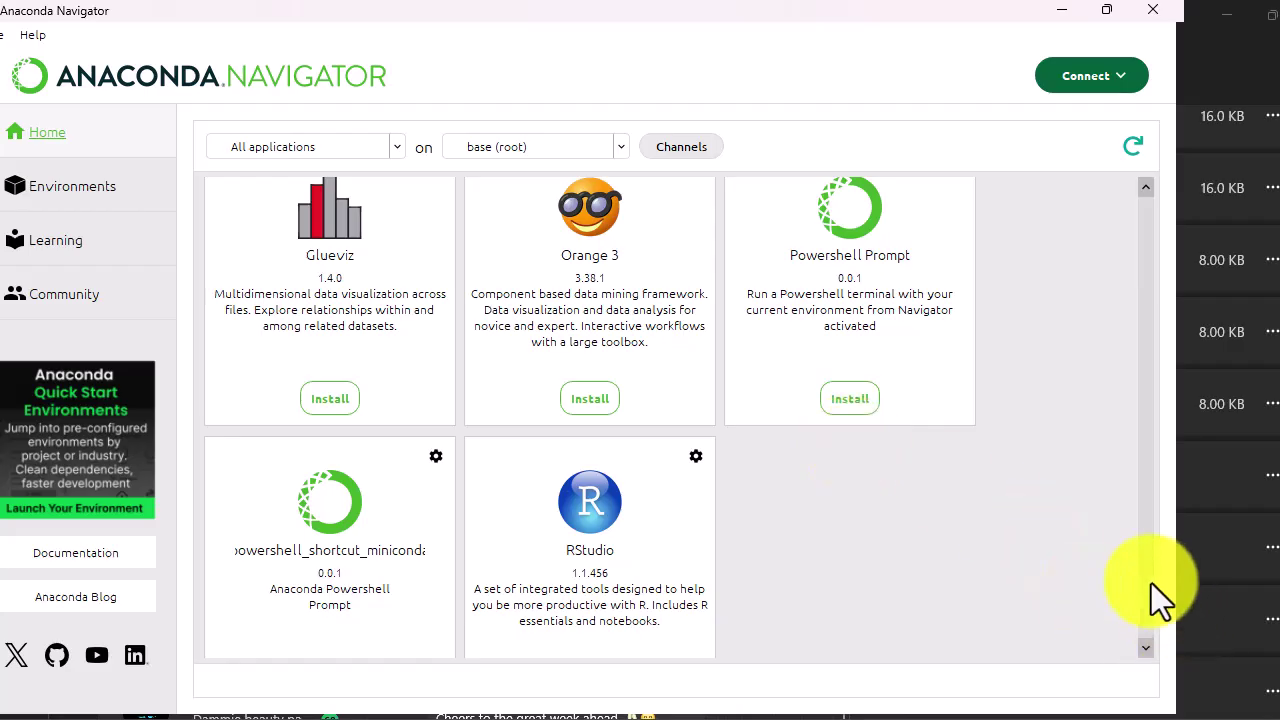
drag(1149, 583, 1146, 373)
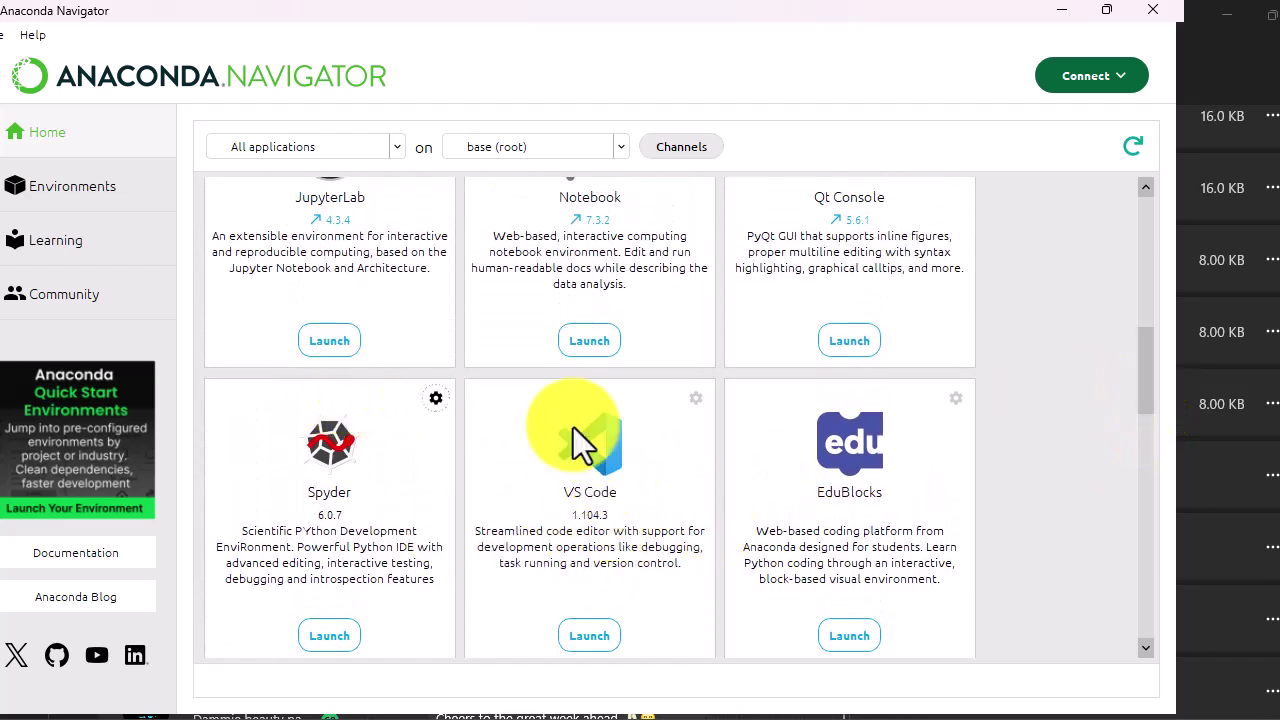
drag(1146, 386, 1148, 355)
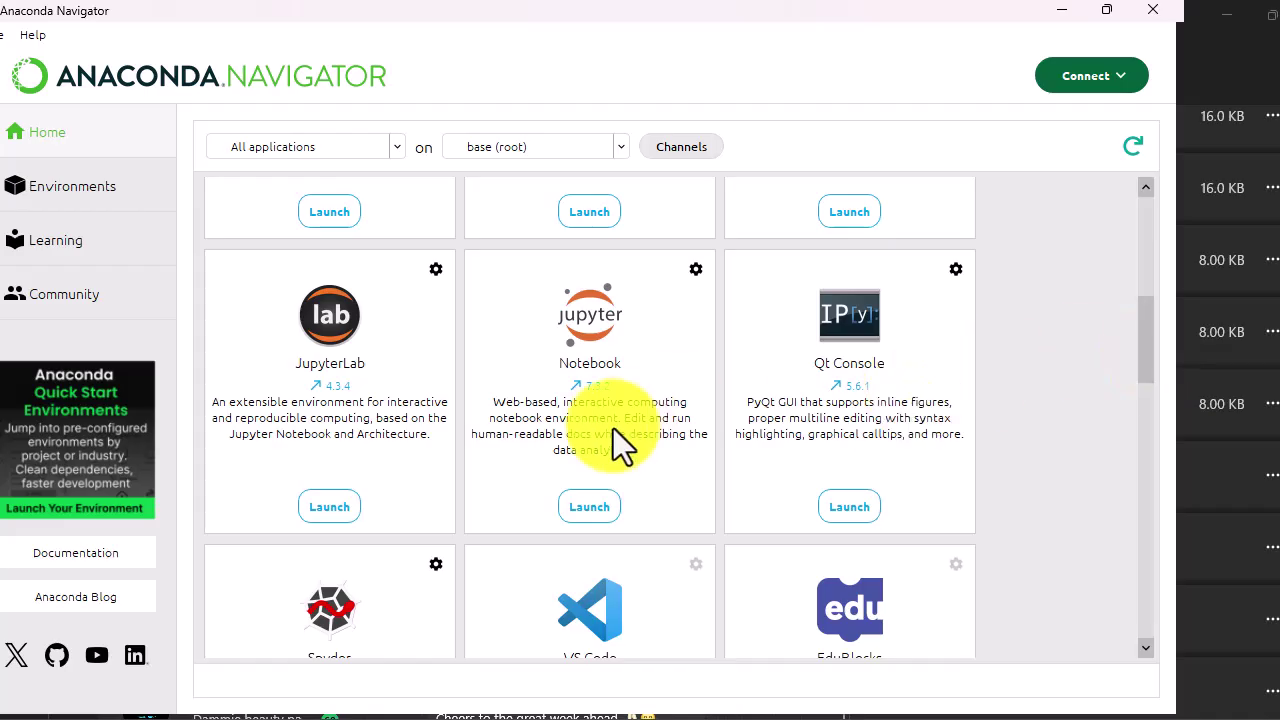
click(589, 505)
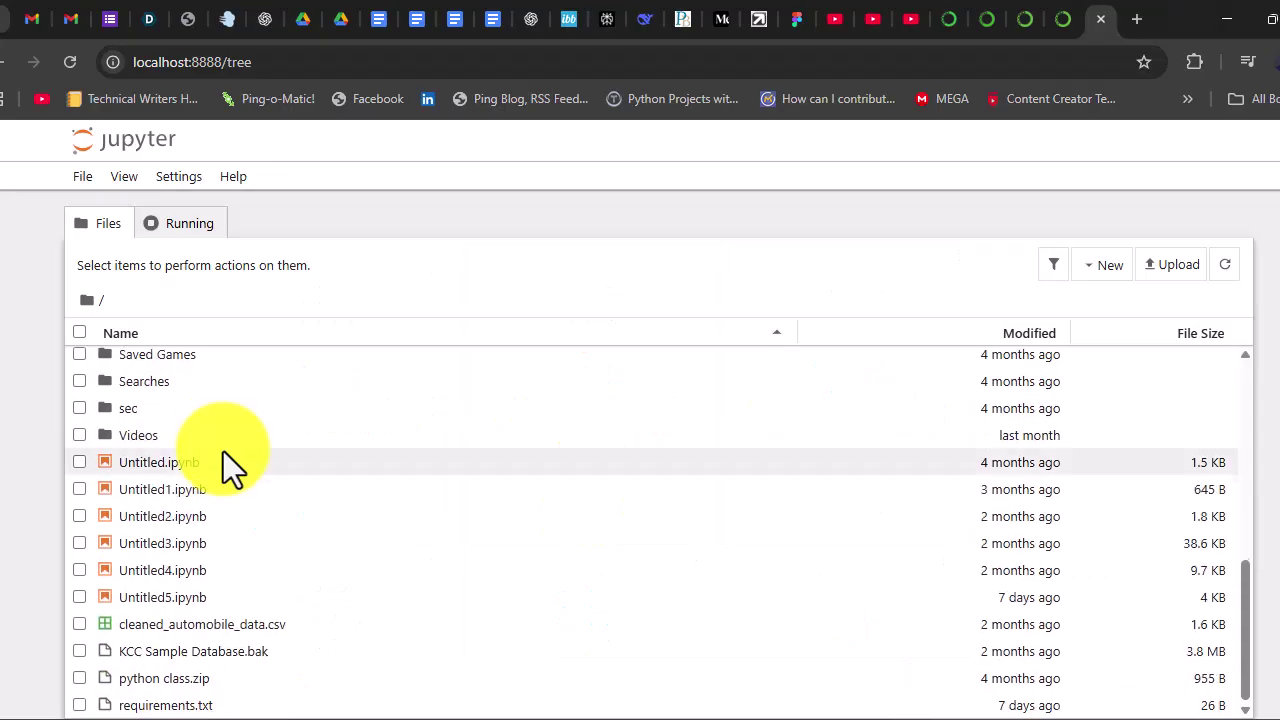
Step: Create a new Python 3 (ipykernel) notebook in the Jupyter root folder
scroll(223, 451, up, 2)
scroll(223, 451, up, 5)
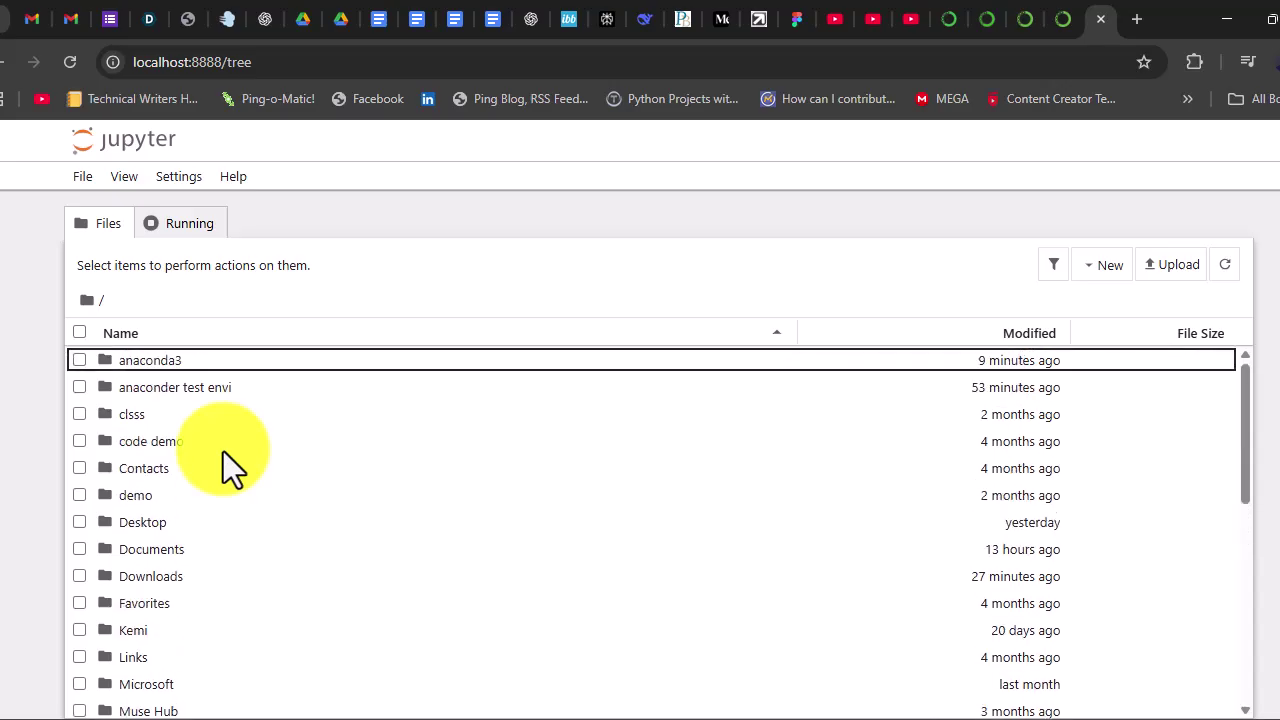
click(1114, 272)
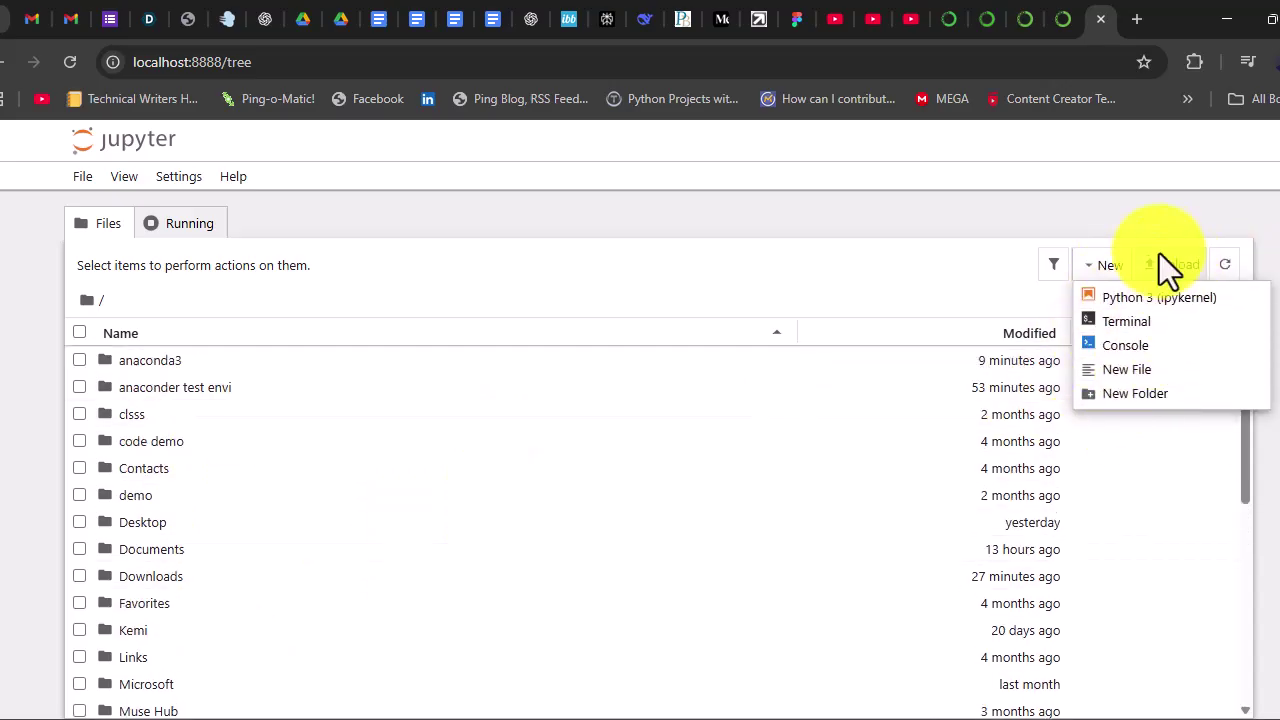
click(1116, 299)
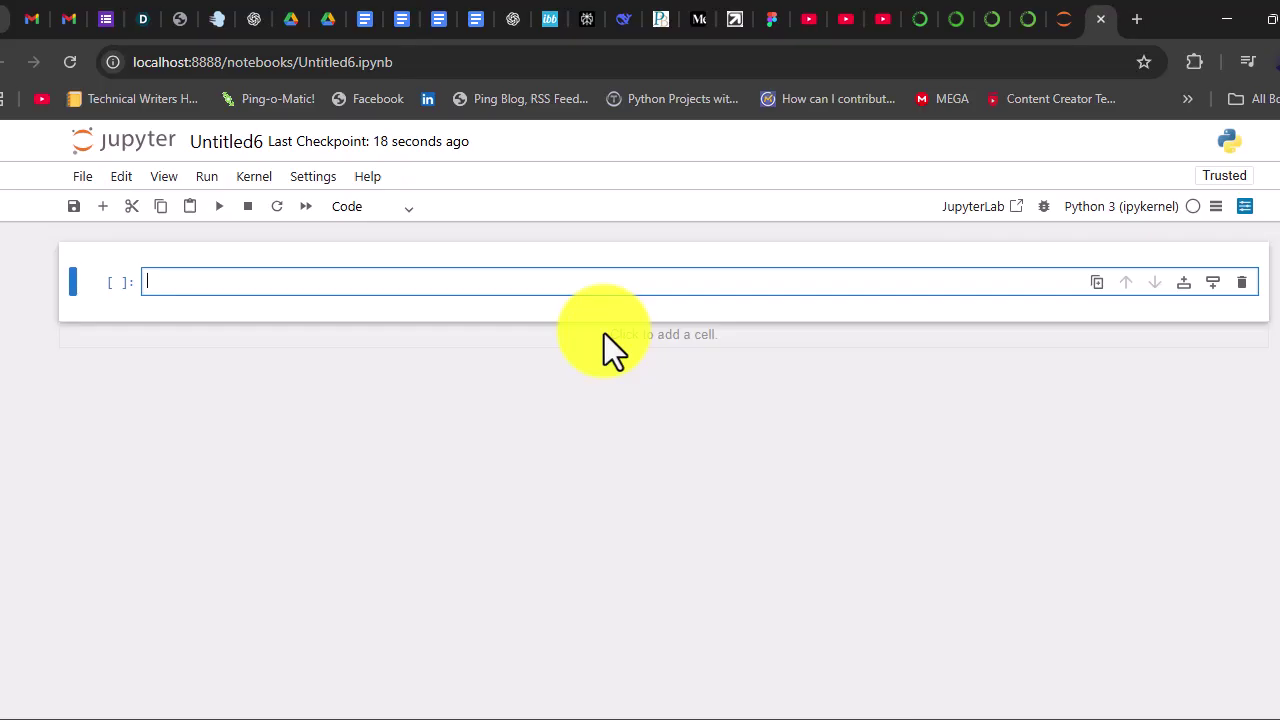
Step: Enter print("This is possible because of anaconda") in the first cell, run it, and highlight its output
text(print("This is possibe )
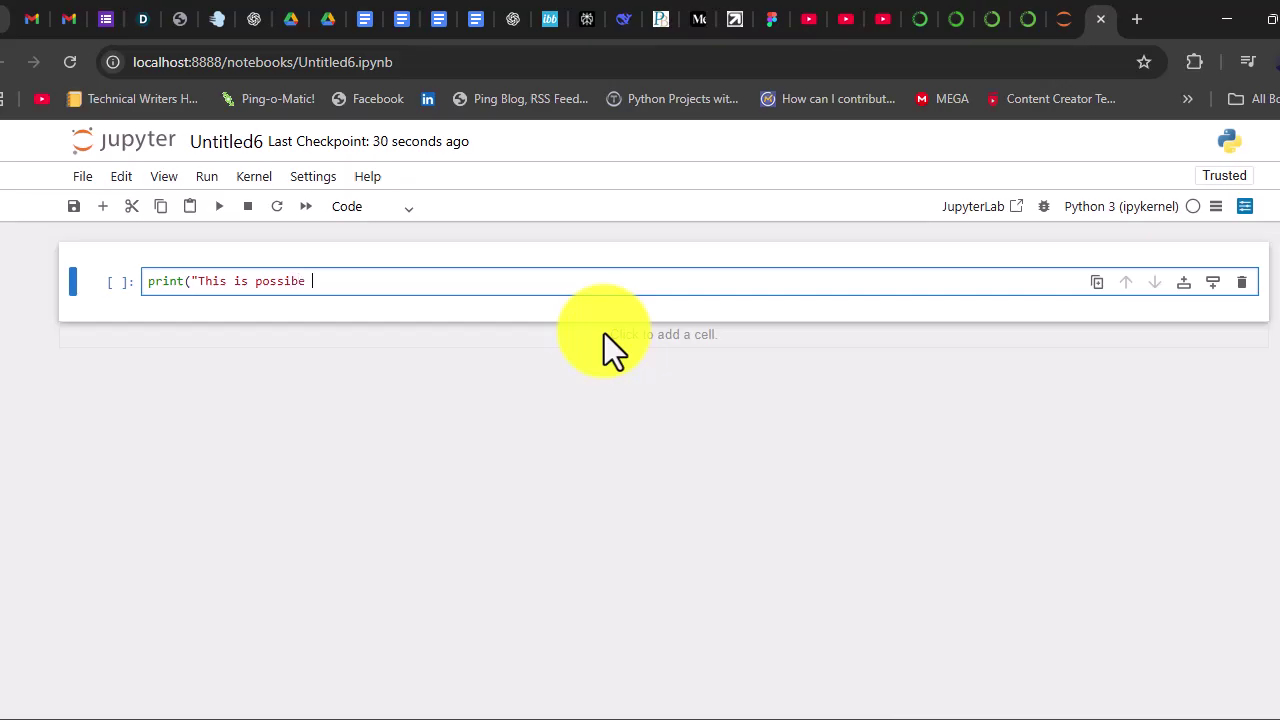
text(le)
key(BackSpace)
key(BackSpace)
key(BackSpace)
key(BackSpace)
text(le because of Vi)
key(BackSpace)
key(BackSpace)
text(anaco)
text(nda:)
key(BackSpace)
text("))
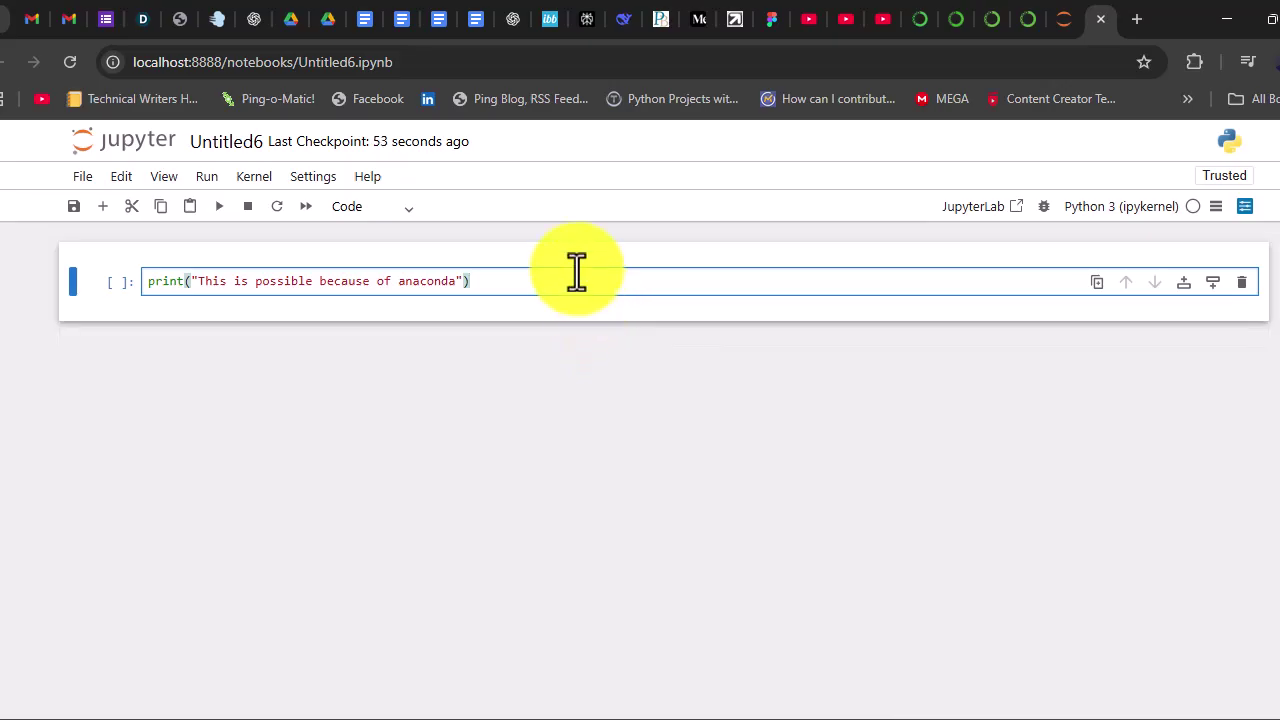
key(shift+Return)
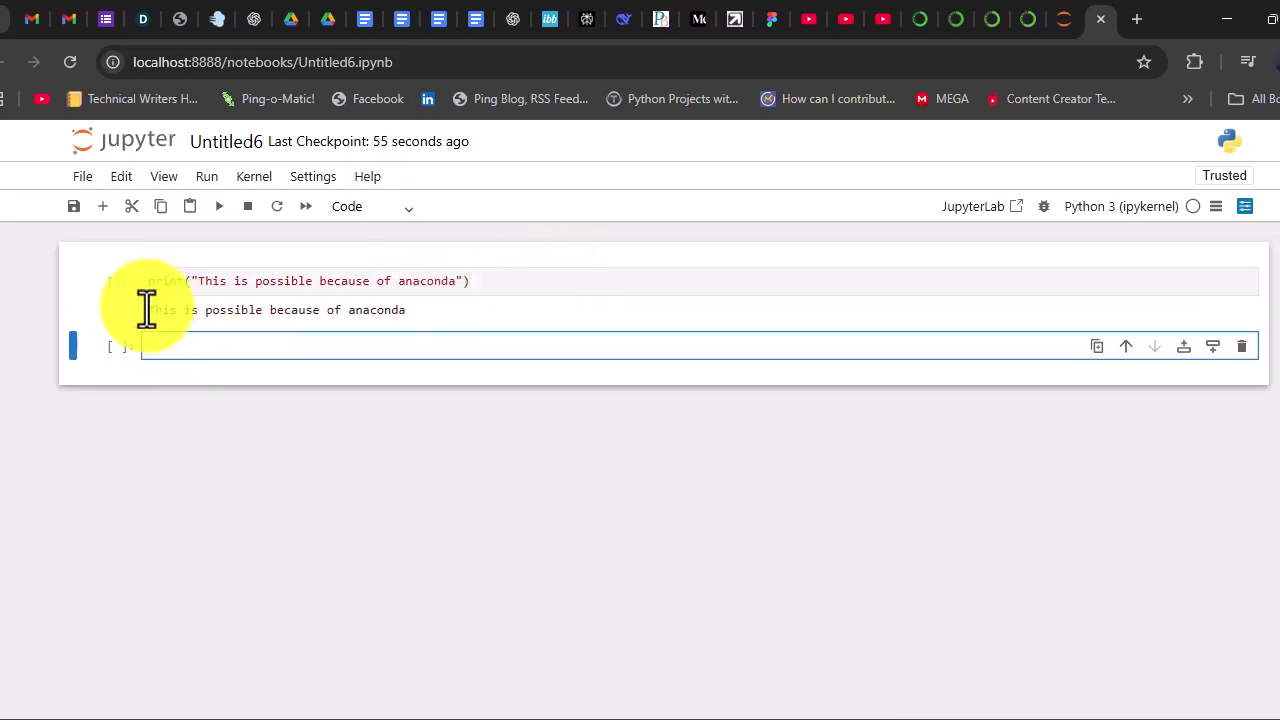
drag(149, 310, 491, 337)
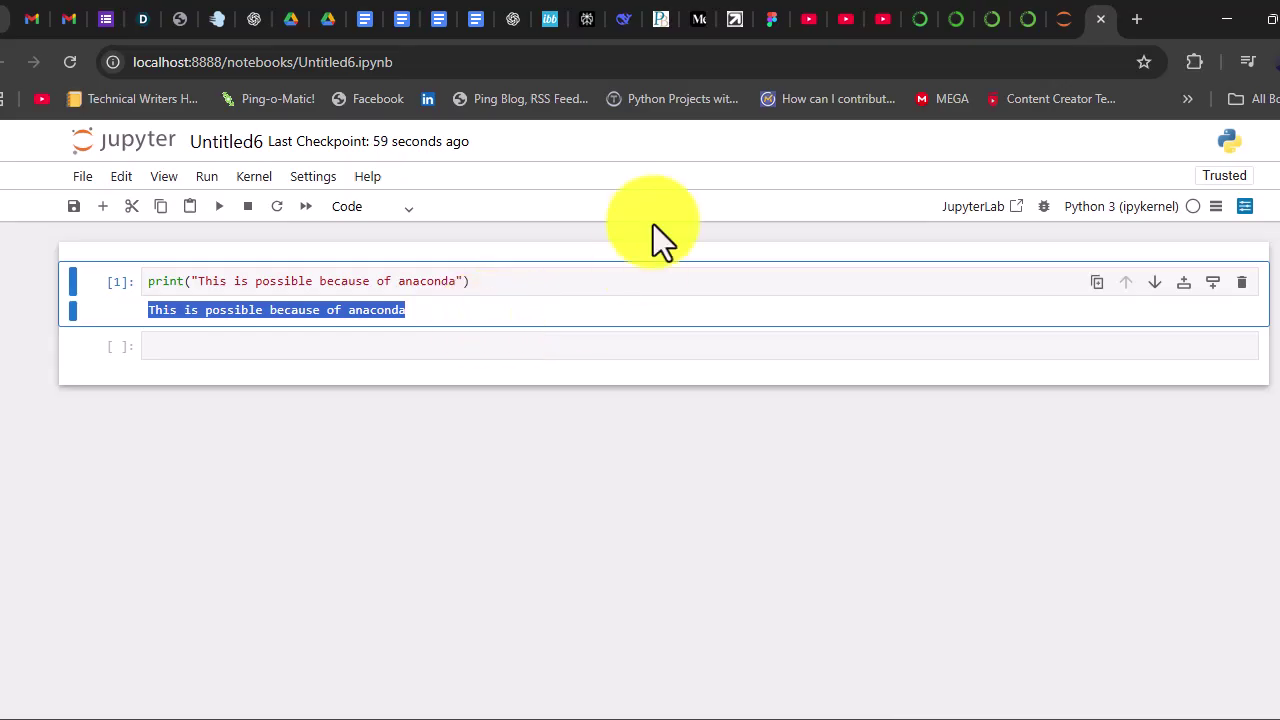
Step: Enter print(3+5) in the second notebook cell and run it
click(467, 347)
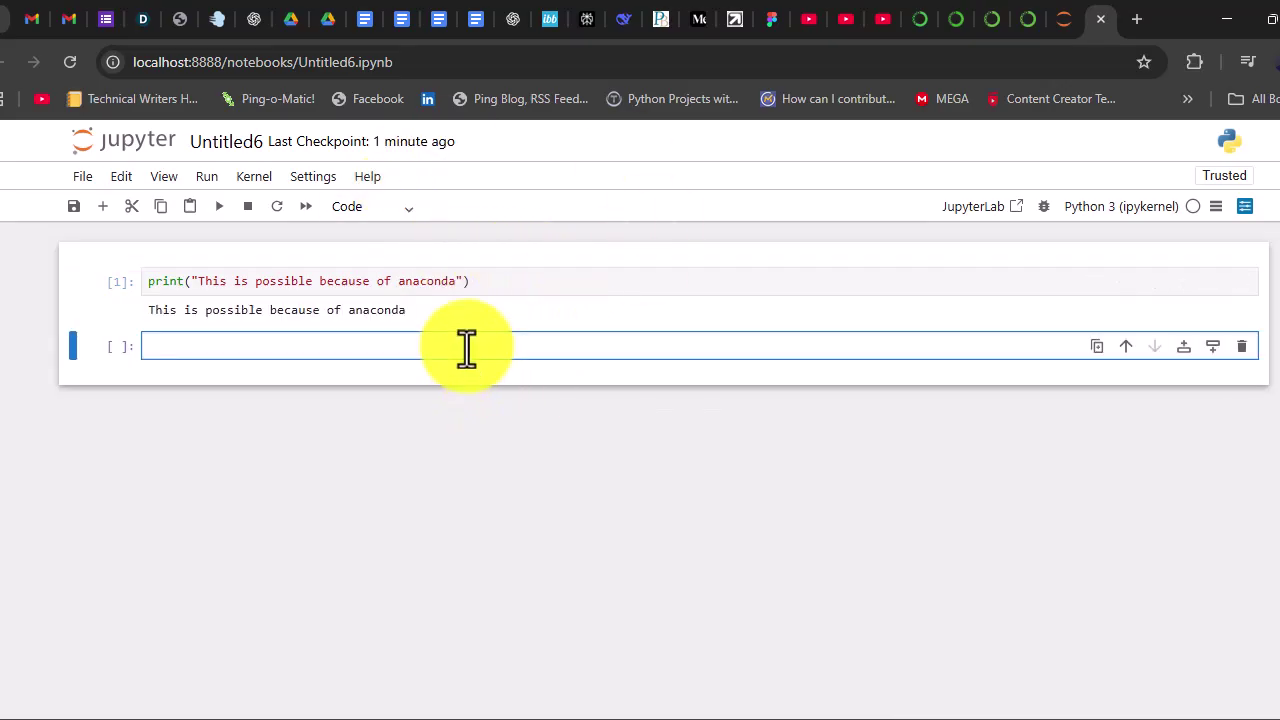
text(print (3+5))
key(Return)
key(BackSpace)
key(shift+Return)
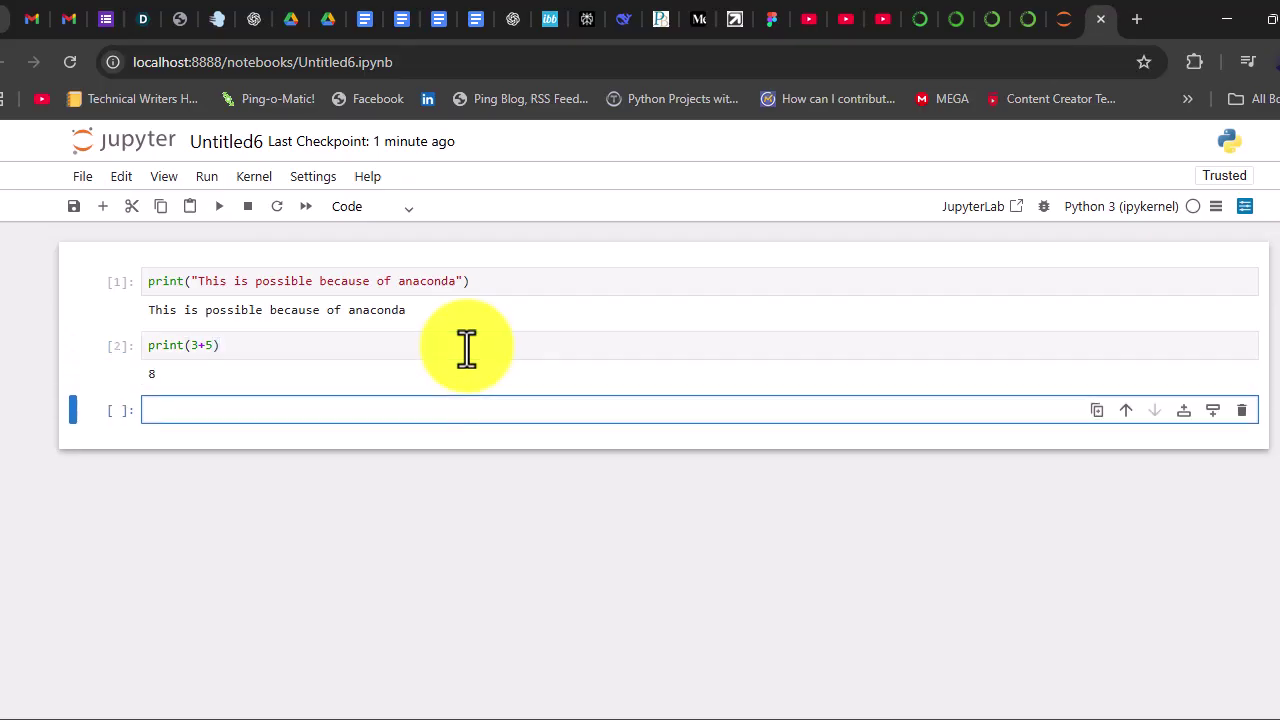